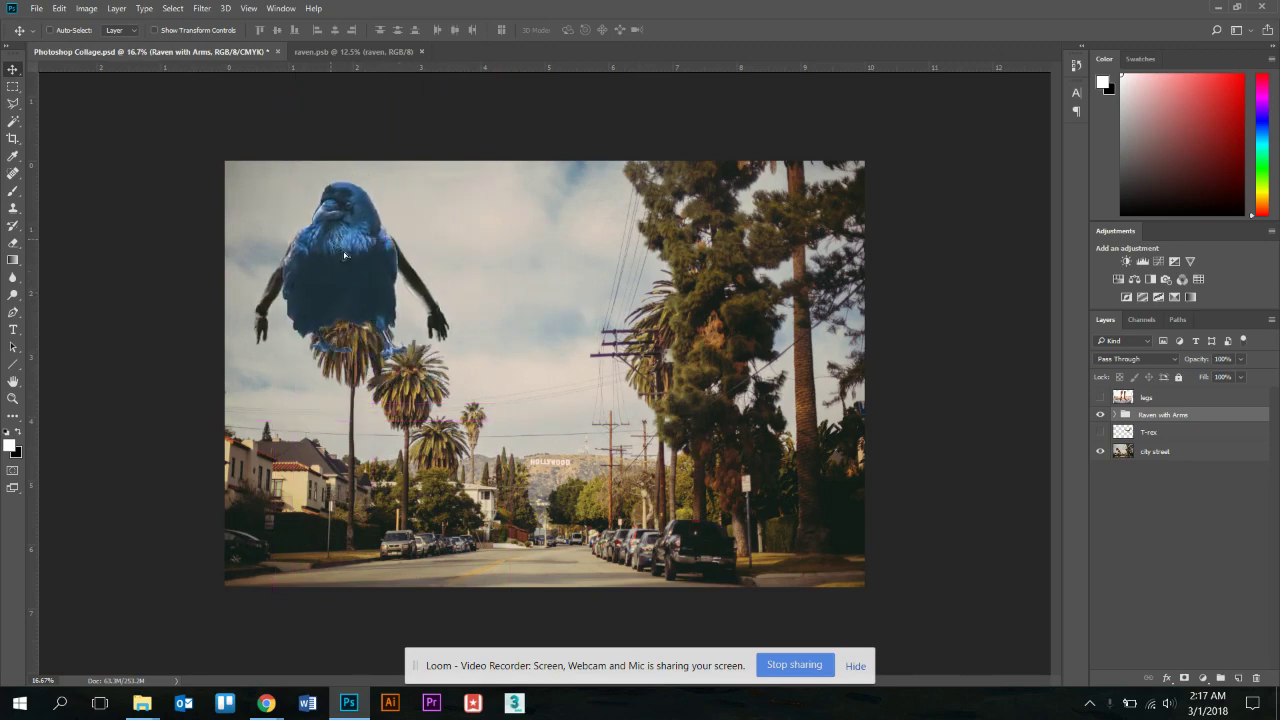
# - Save the Photoshop Collage document in its current PSD file
pyautogui.click(35, 8)
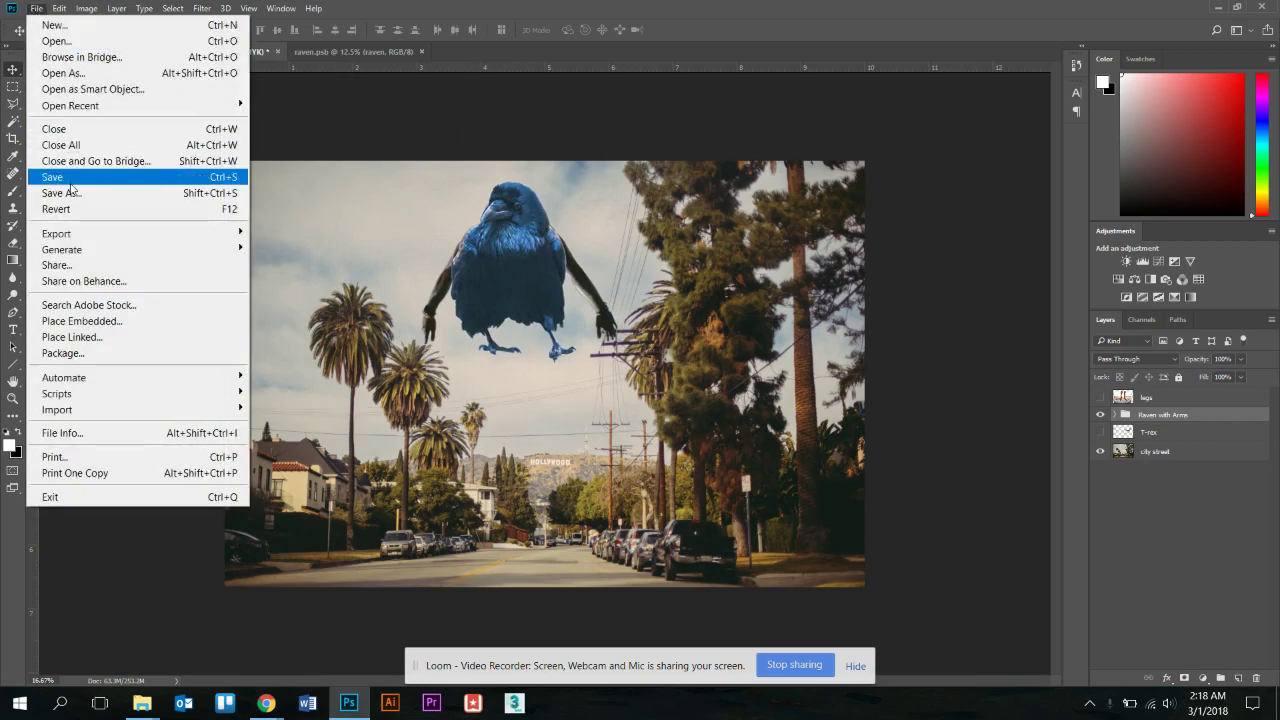
pyautogui.click(70, 182)
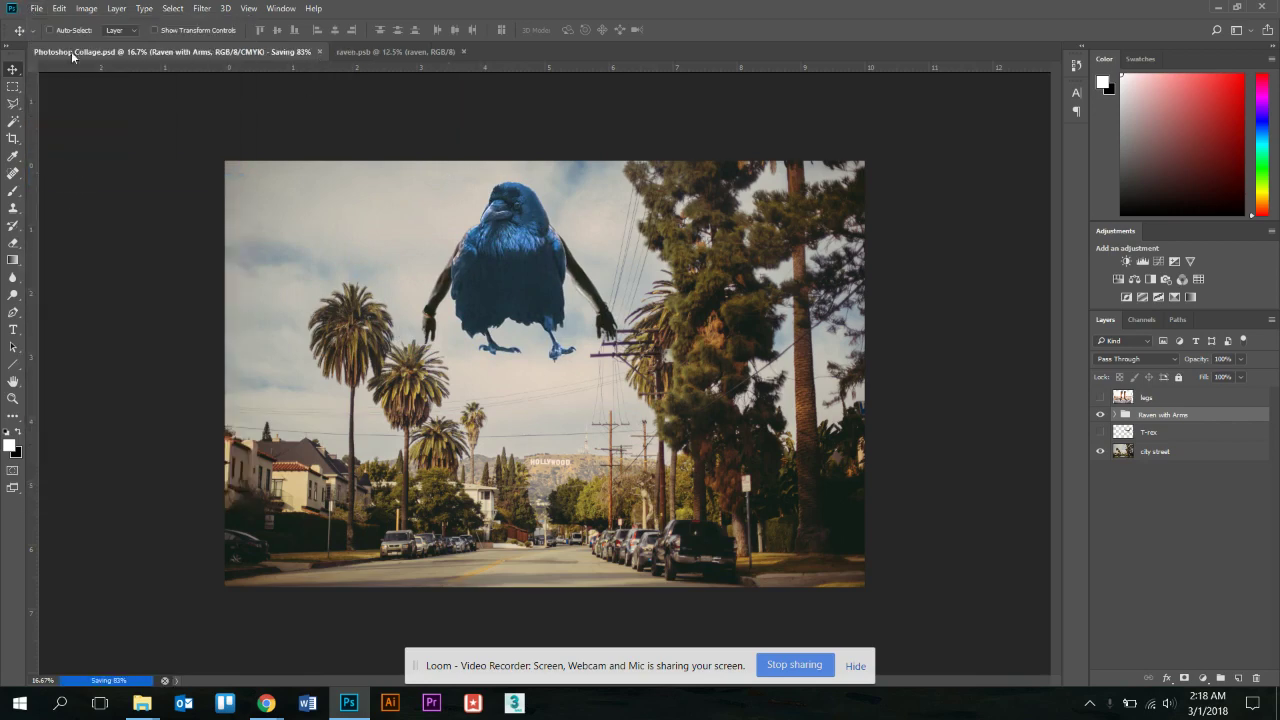
pyautogui.click(35, 8)
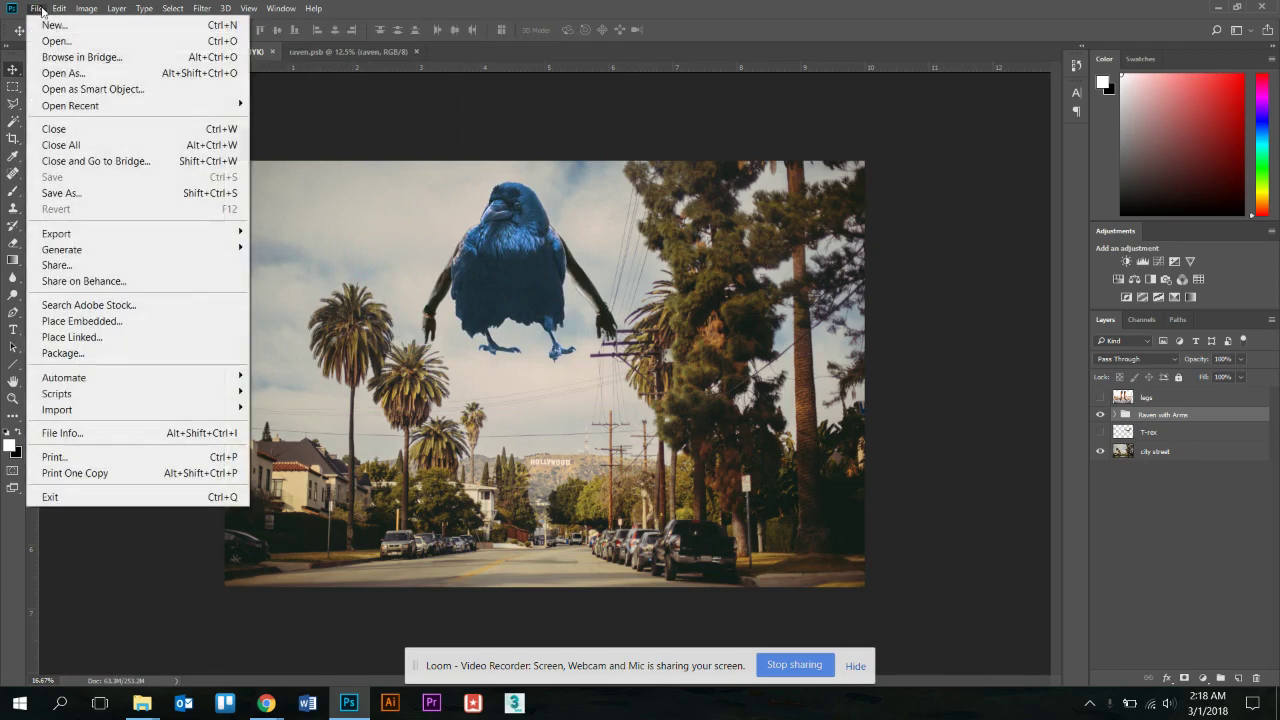
pyautogui.click(351, 161)
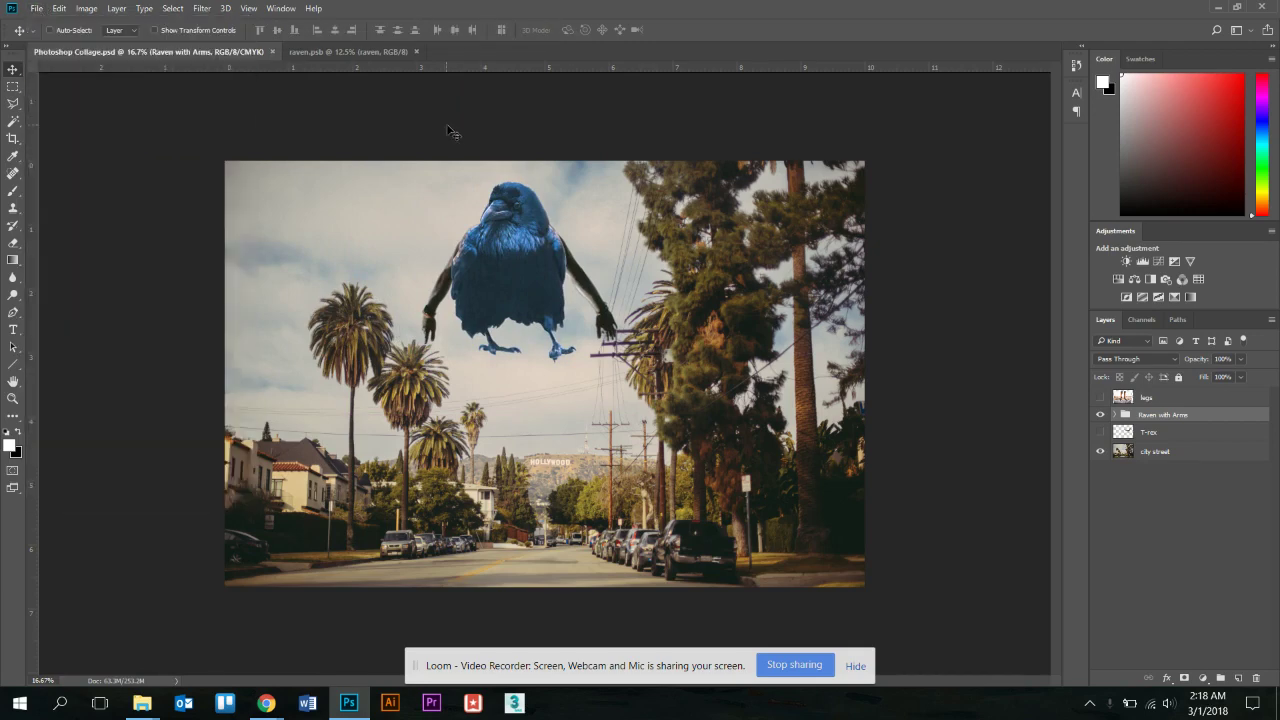
# - Reposition the Raven with Arms group low over the houses on the street's left side, saving the collage between moves
pyautogui.moveTo(505, 285); pyautogui.dragTo(563, 352)
pyautogui.hotkey('ctrl', 's')
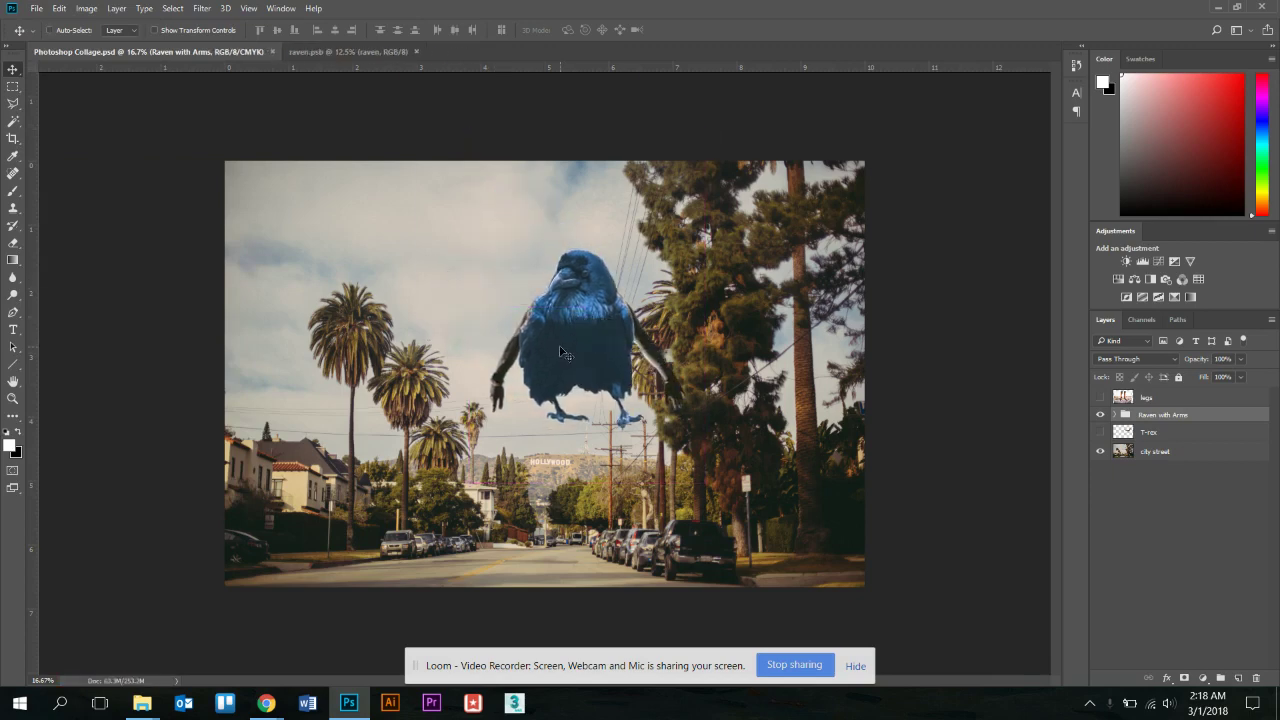
pyautogui.click(449, 263)
pyautogui.moveTo(565, 318); pyautogui.dragTo(430, 328)
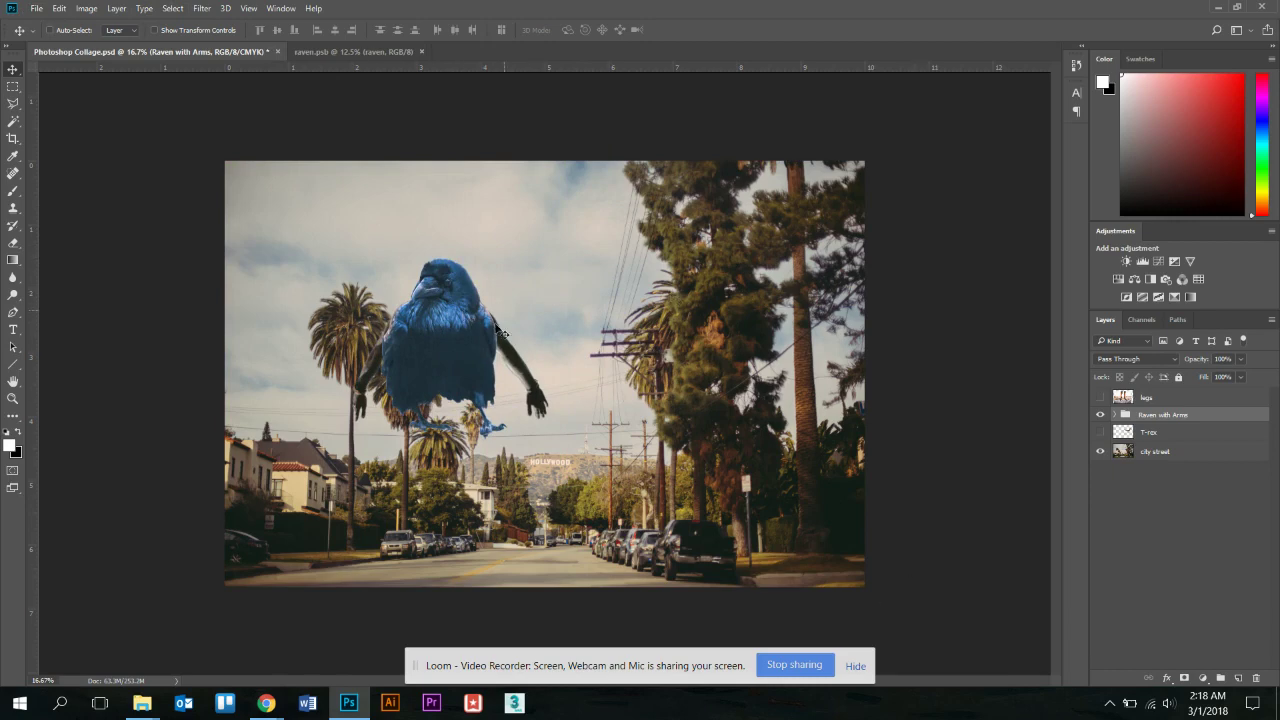
pyautogui.moveTo(452, 352); pyautogui.dragTo(355, 432)
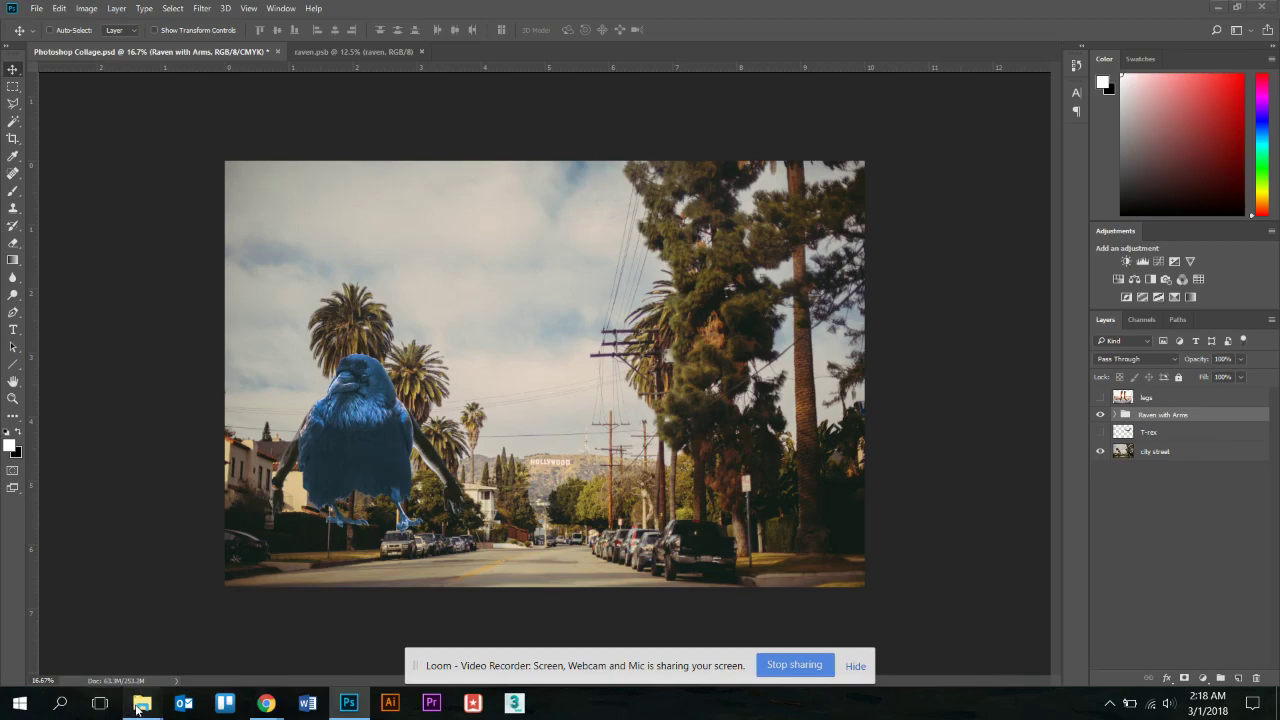
# - Switch to File Explorer and list the project folder as Details to check the size of the Photoshop Collage file
pyautogui.moveTo(142, 703)
pyautogui.click(237, 630)
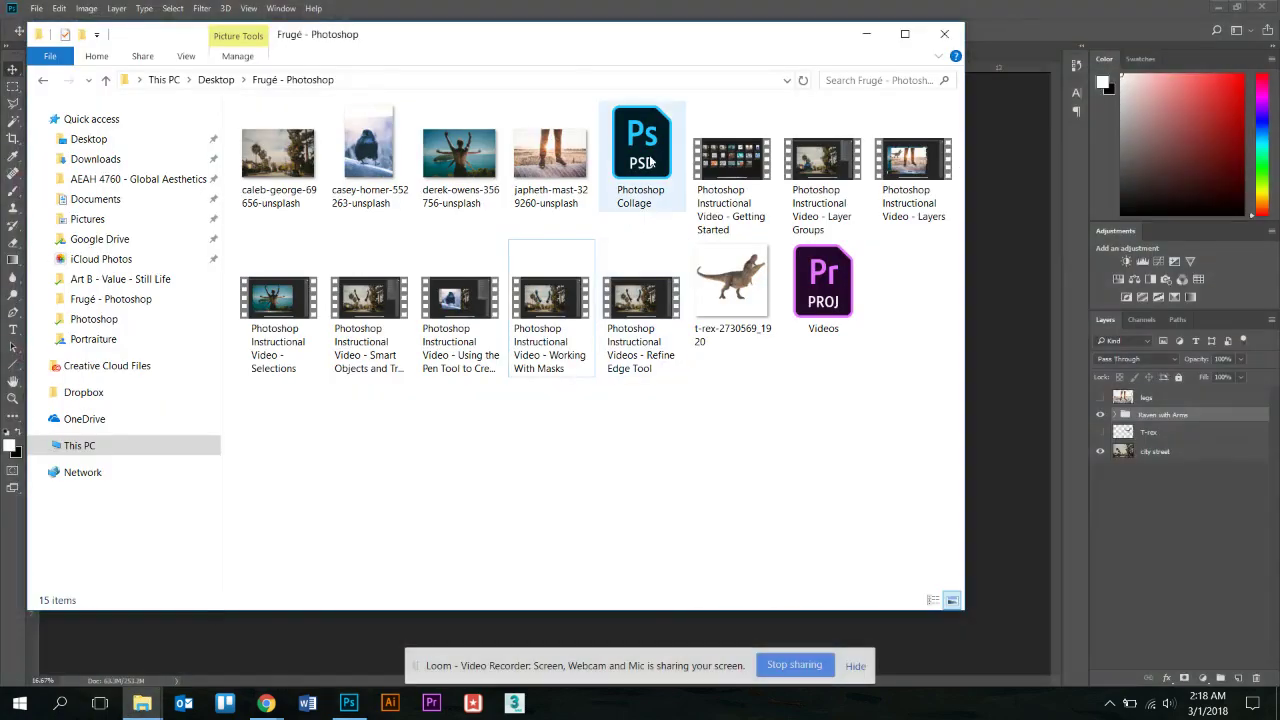
pyautogui.click(186, 56)
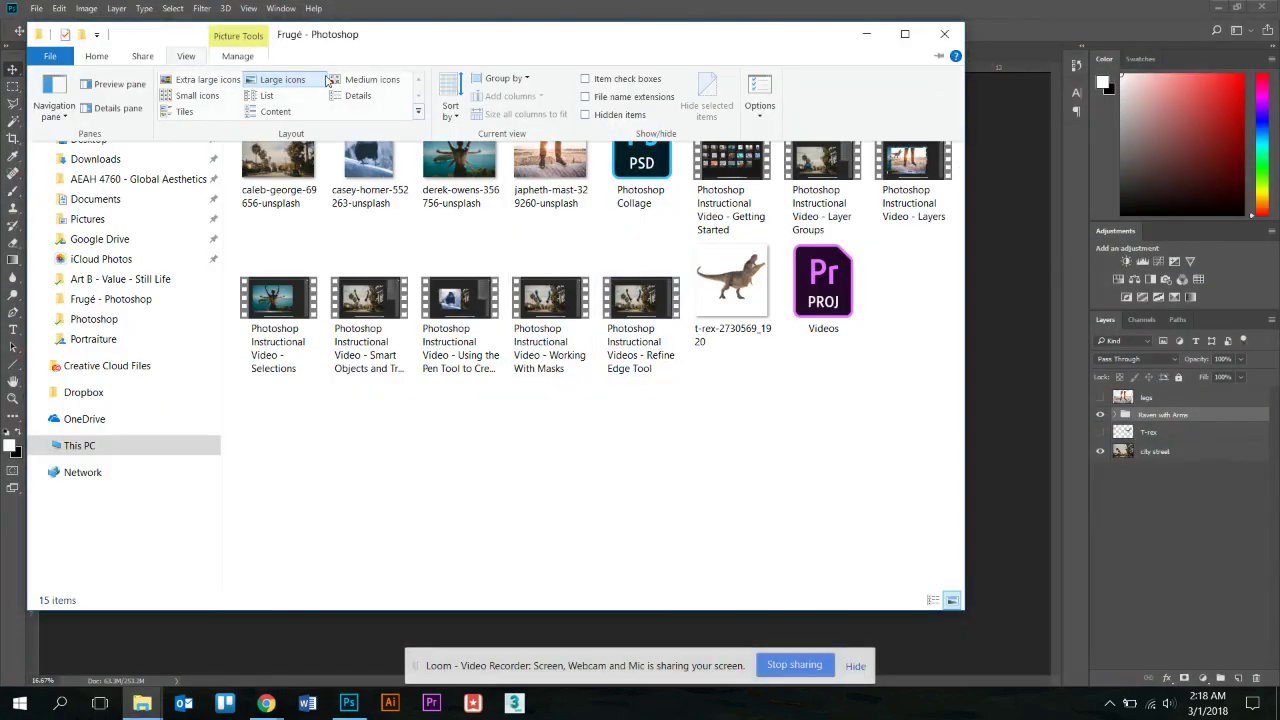
pyautogui.click(335, 111)
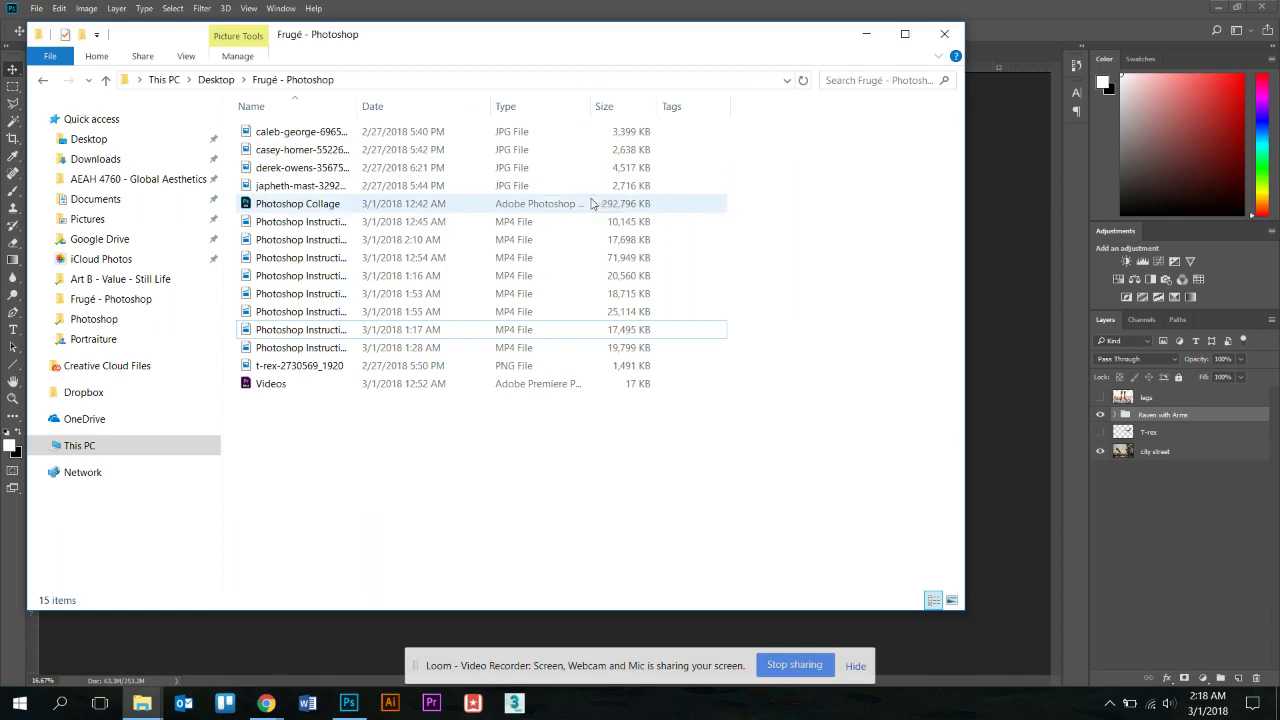
pyautogui.click(1006, 382)
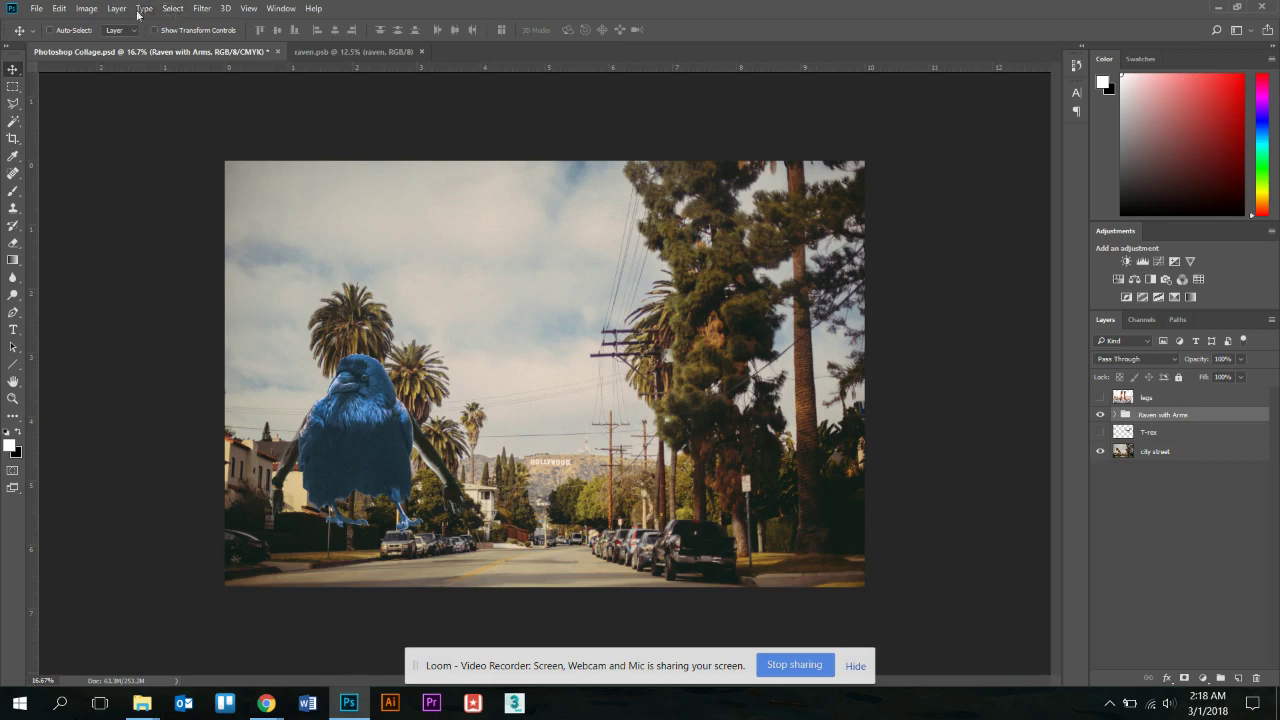
# - Check the collage's dimensions and resolution in Image Size without changing them
pyautogui.click(87, 9)
pyautogui.click(128, 130)
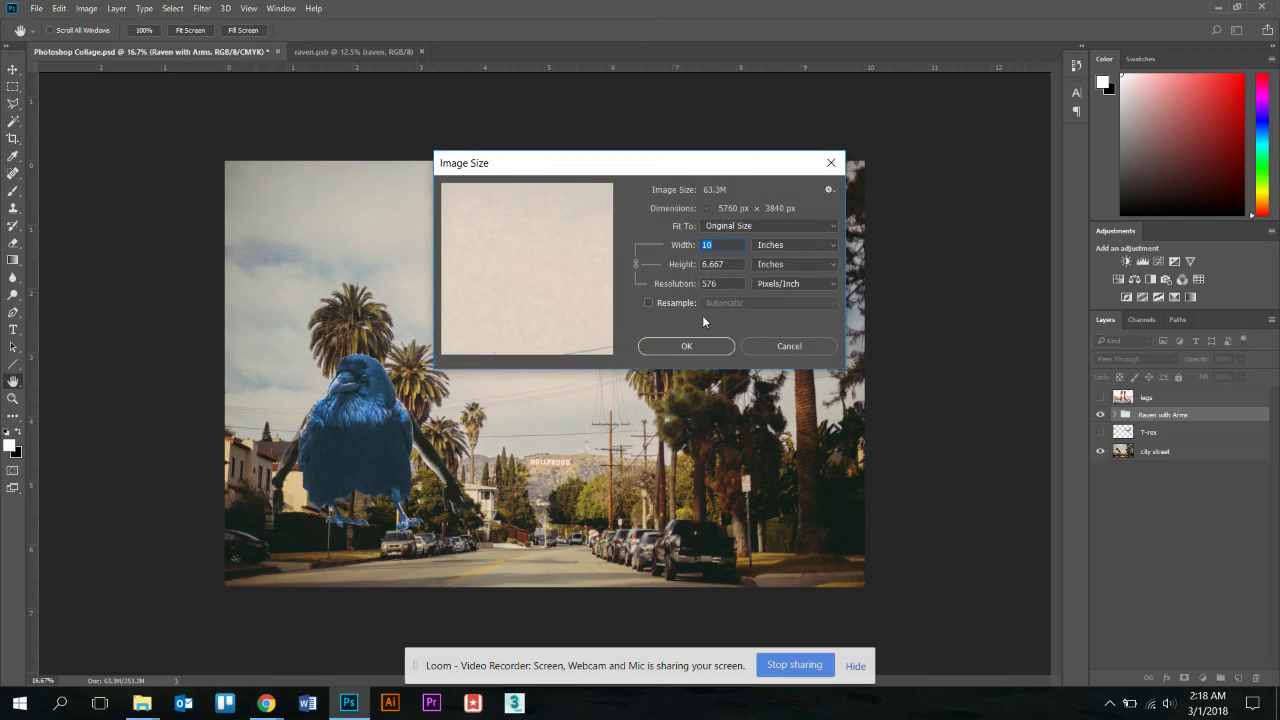
pyautogui.click(776, 345)
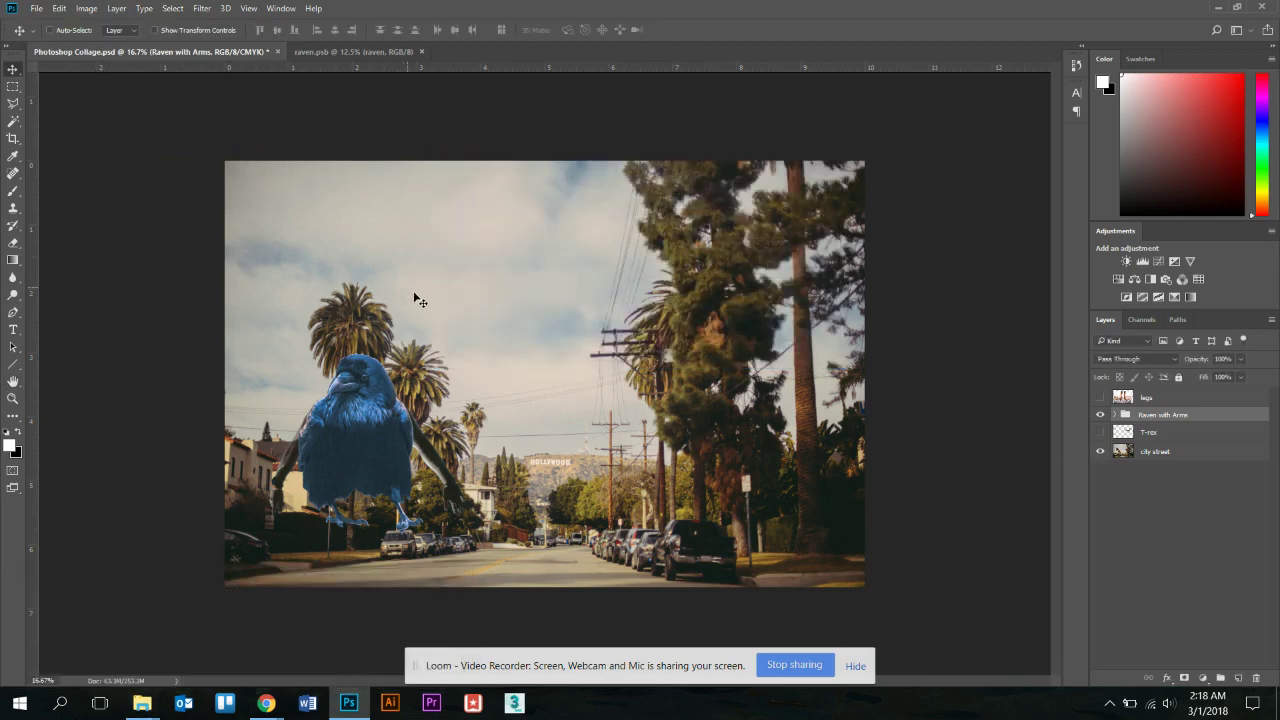
pyautogui.click(36, 9)
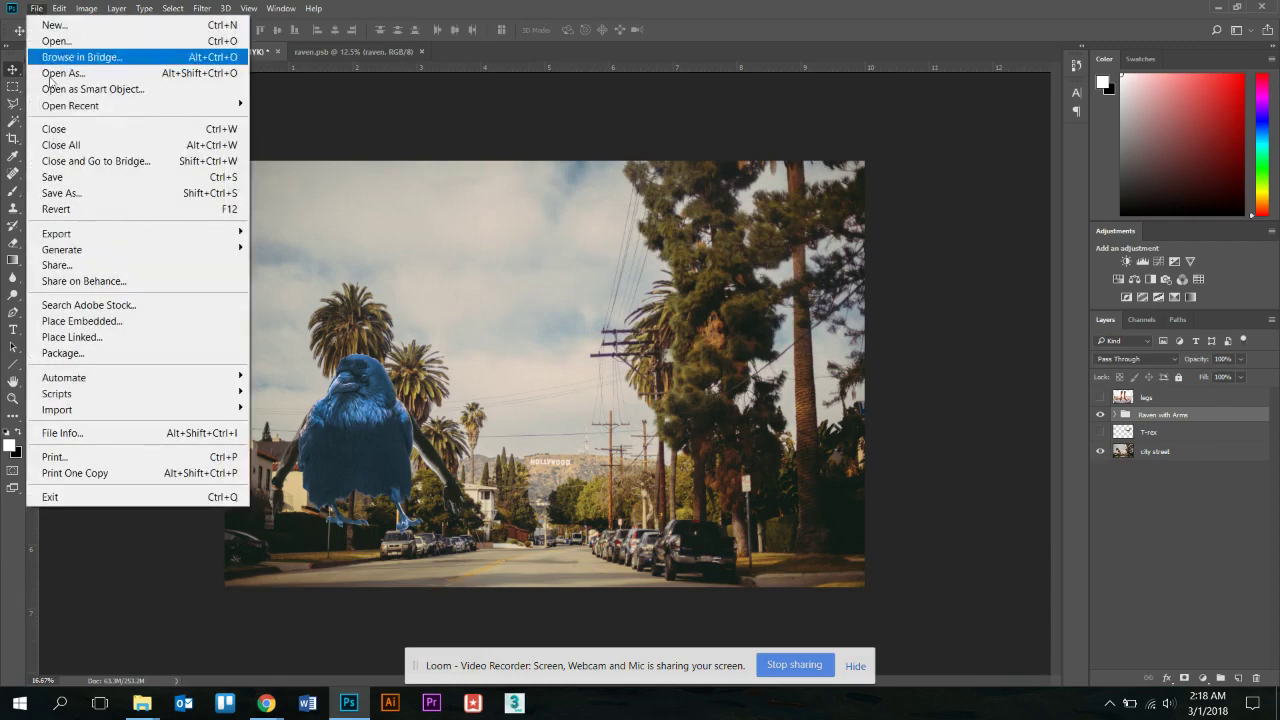
pyautogui.click(70, 194)
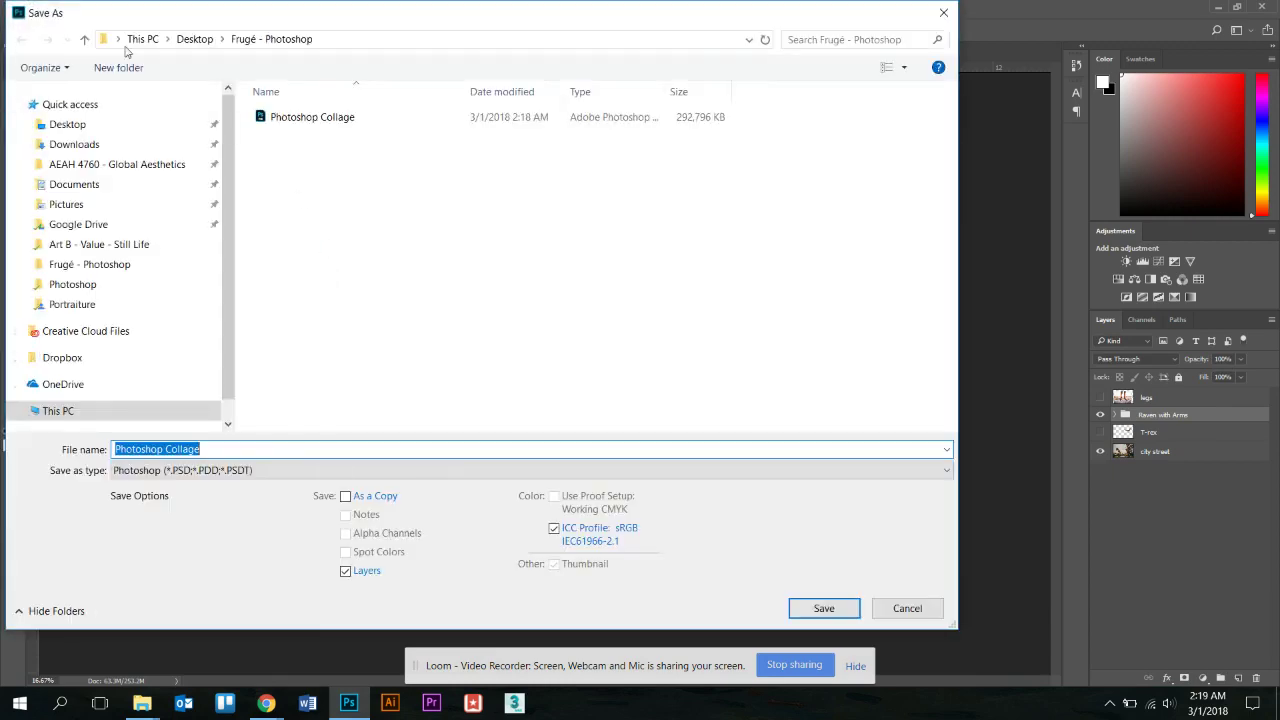
pyautogui.click(910, 609)
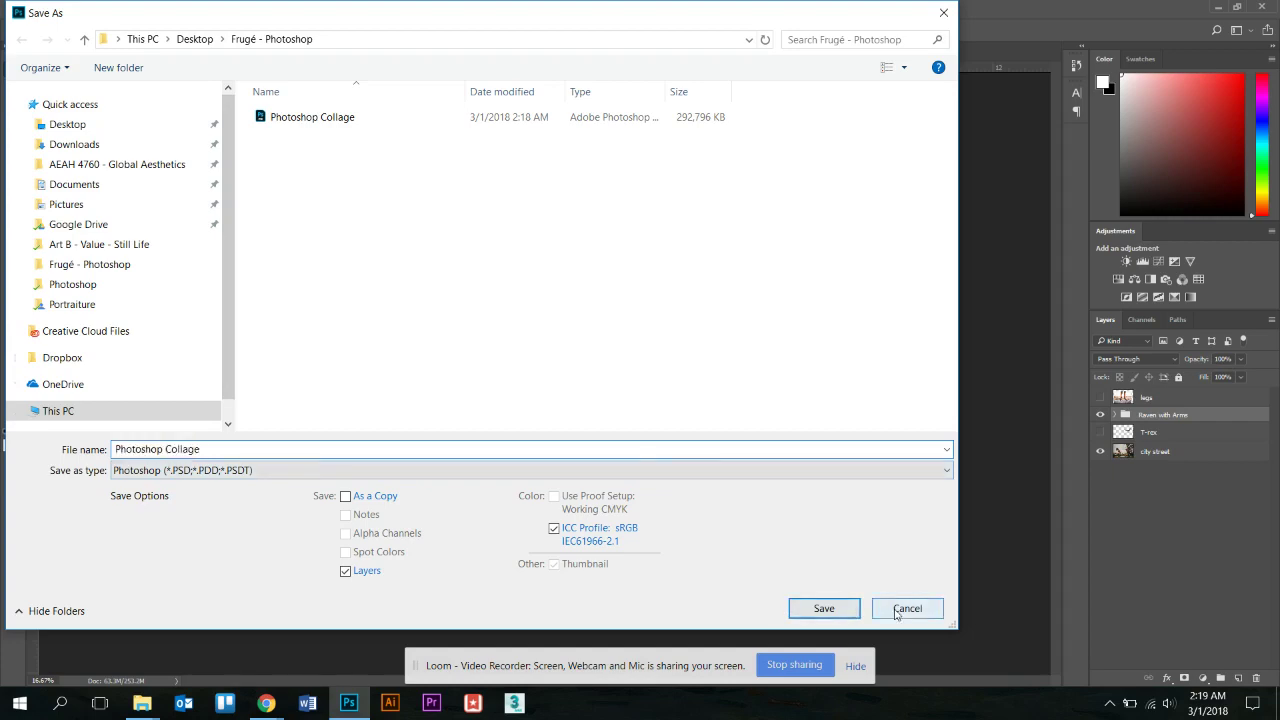
# - Save a JPEG copy of the collage as "Photoshop Collage EMAIL" with quality 12 (Maximum) and the Progressive format option
pyautogui.click(36, 8)
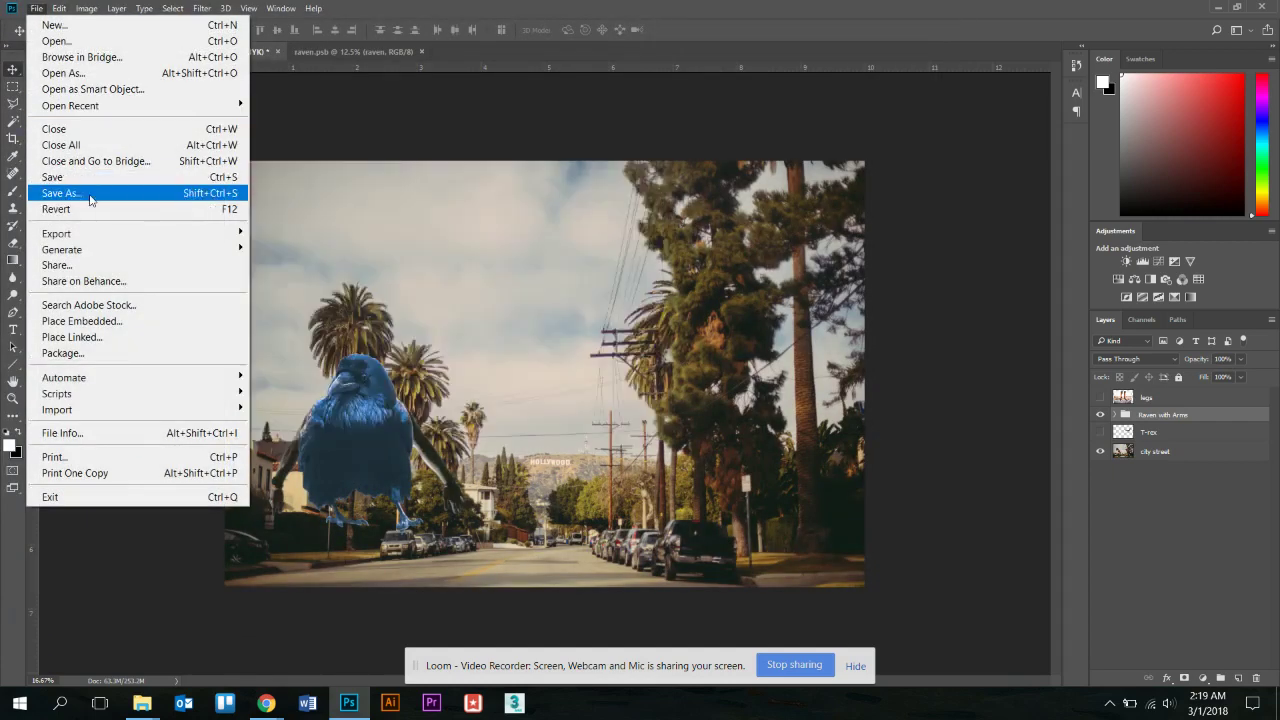
pyautogui.click(90, 194)
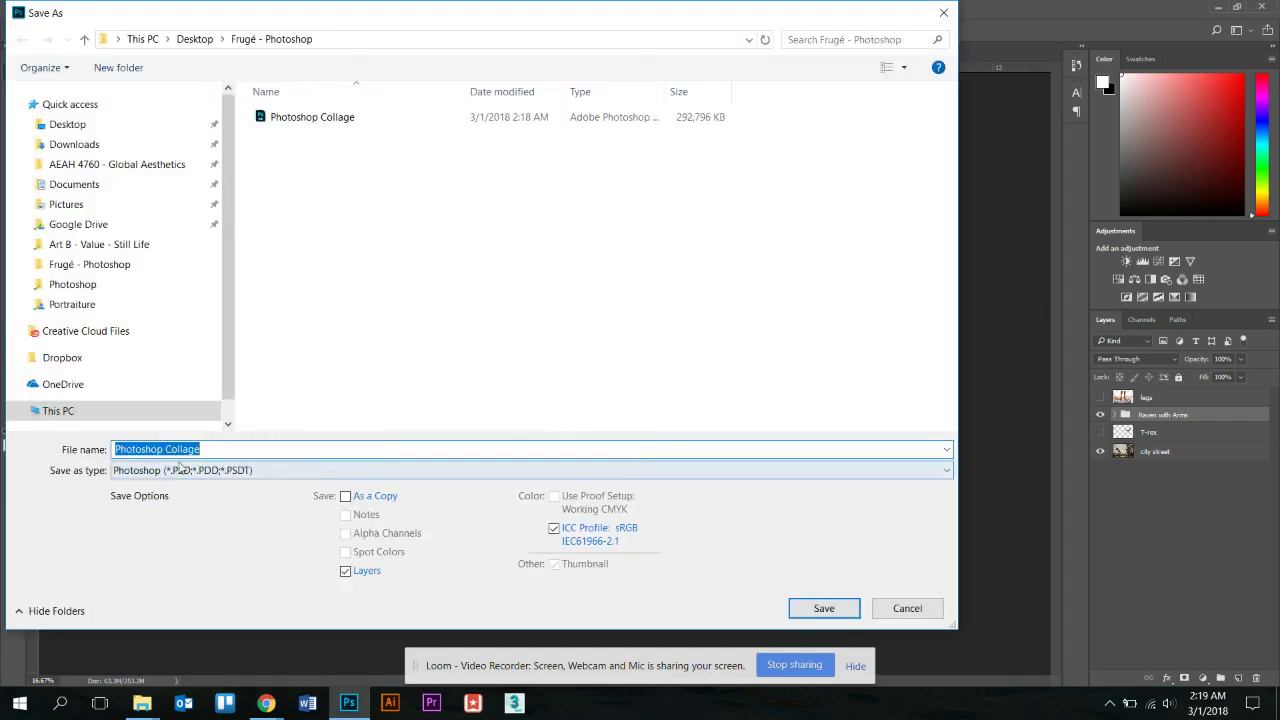
pyautogui.click(133, 477)
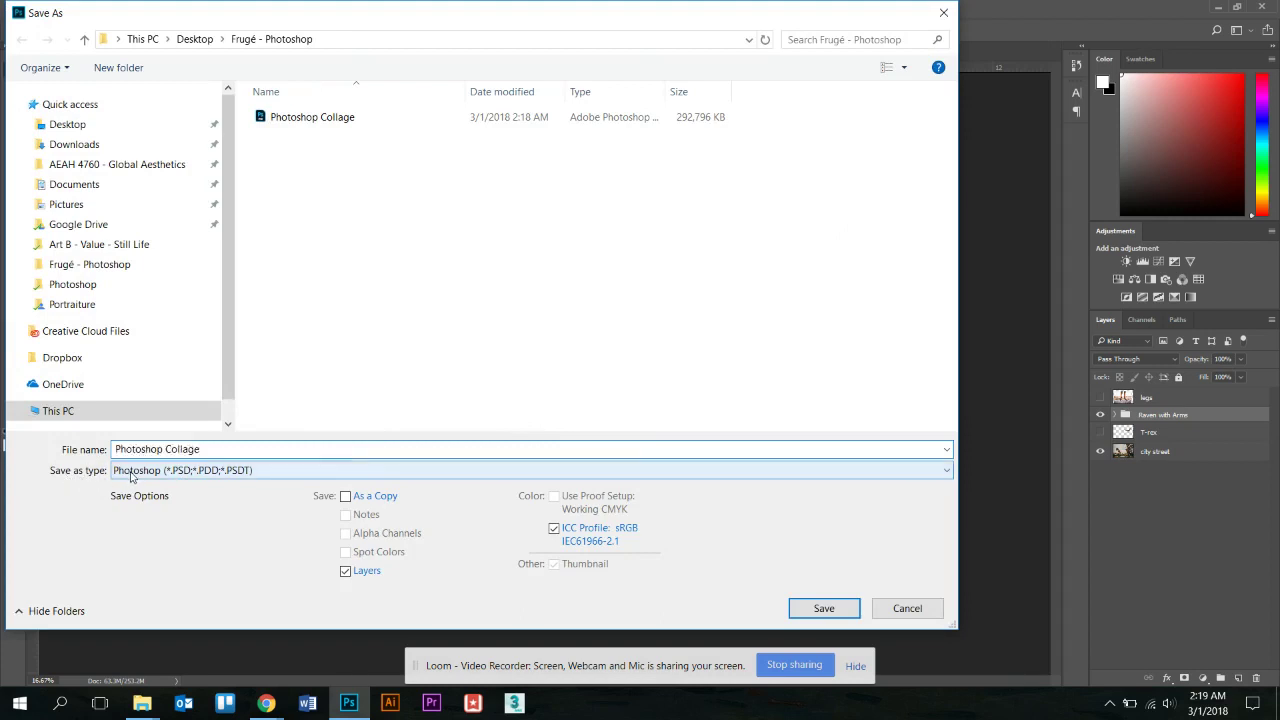
pyautogui.click(166, 294)
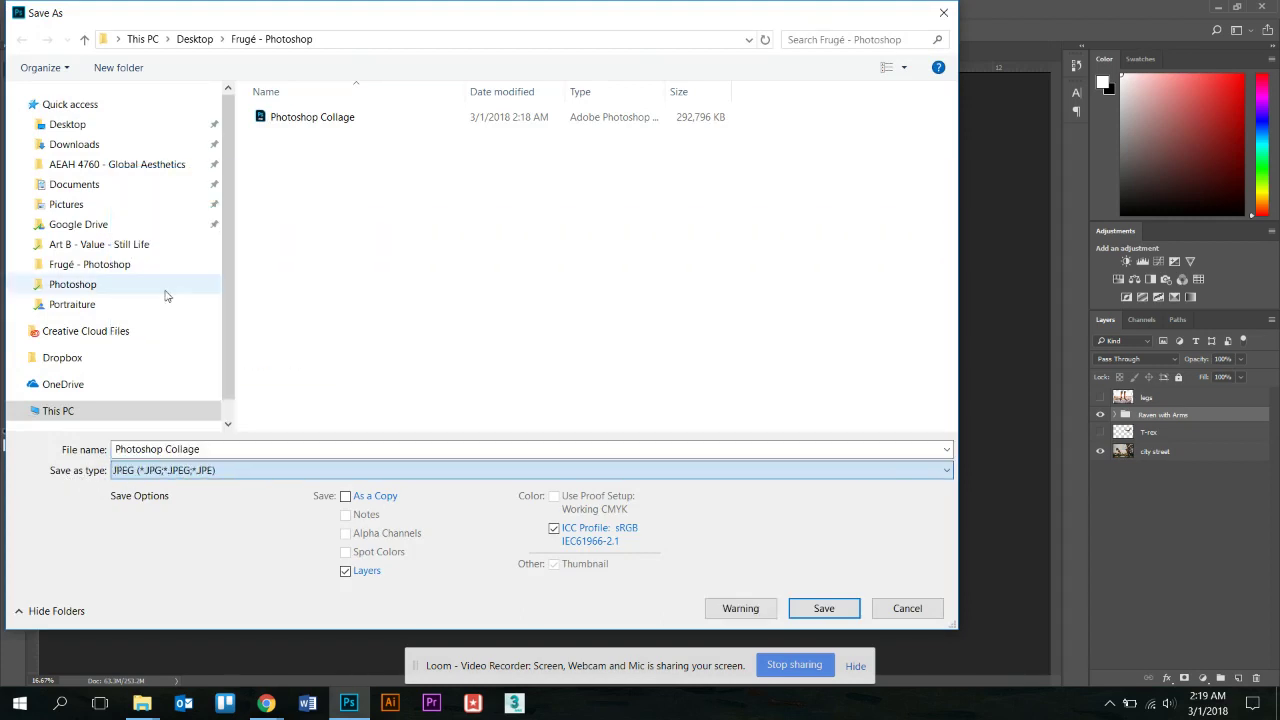
pyautogui.click(205, 449)
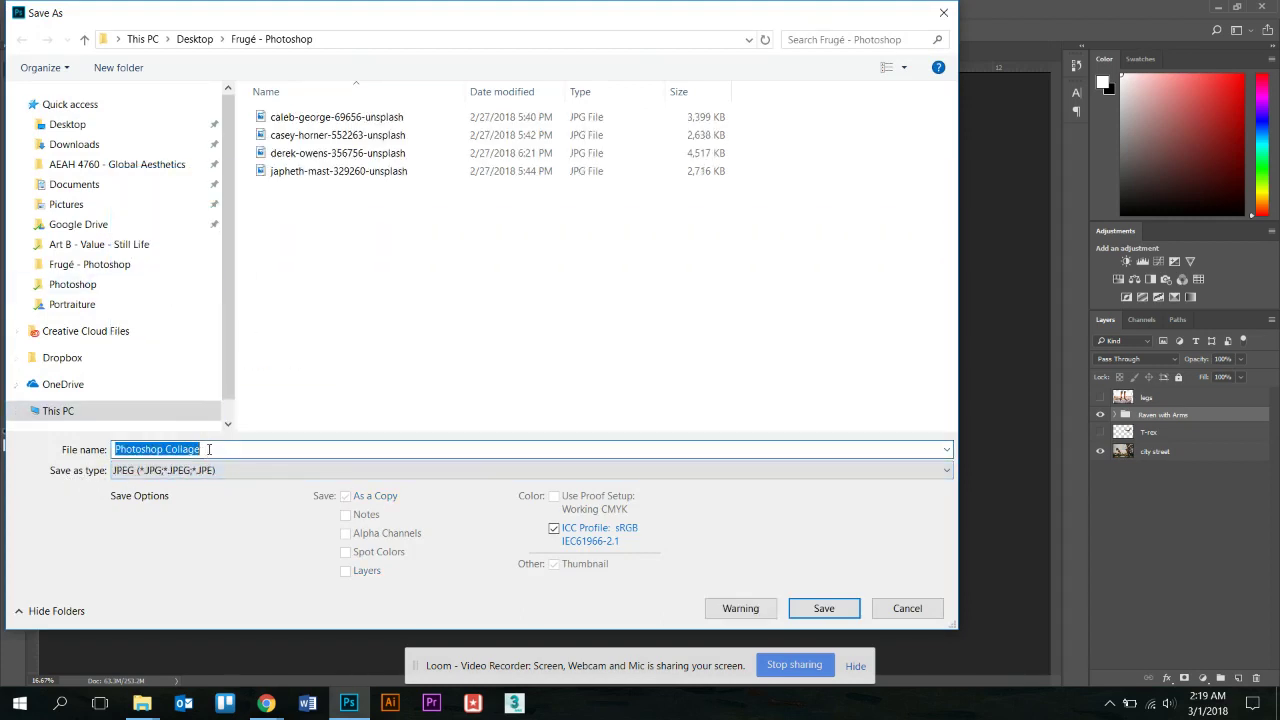
pyautogui.click(210, 449)
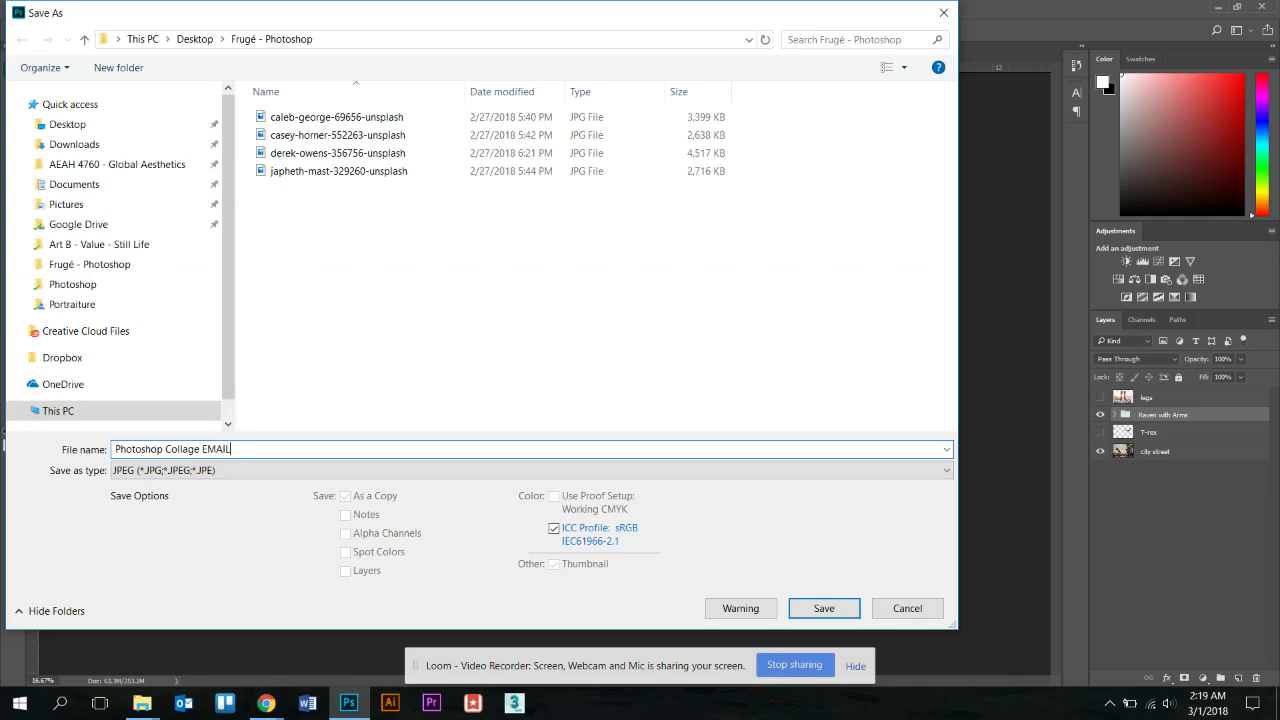
pyautogui.click(805, 607)
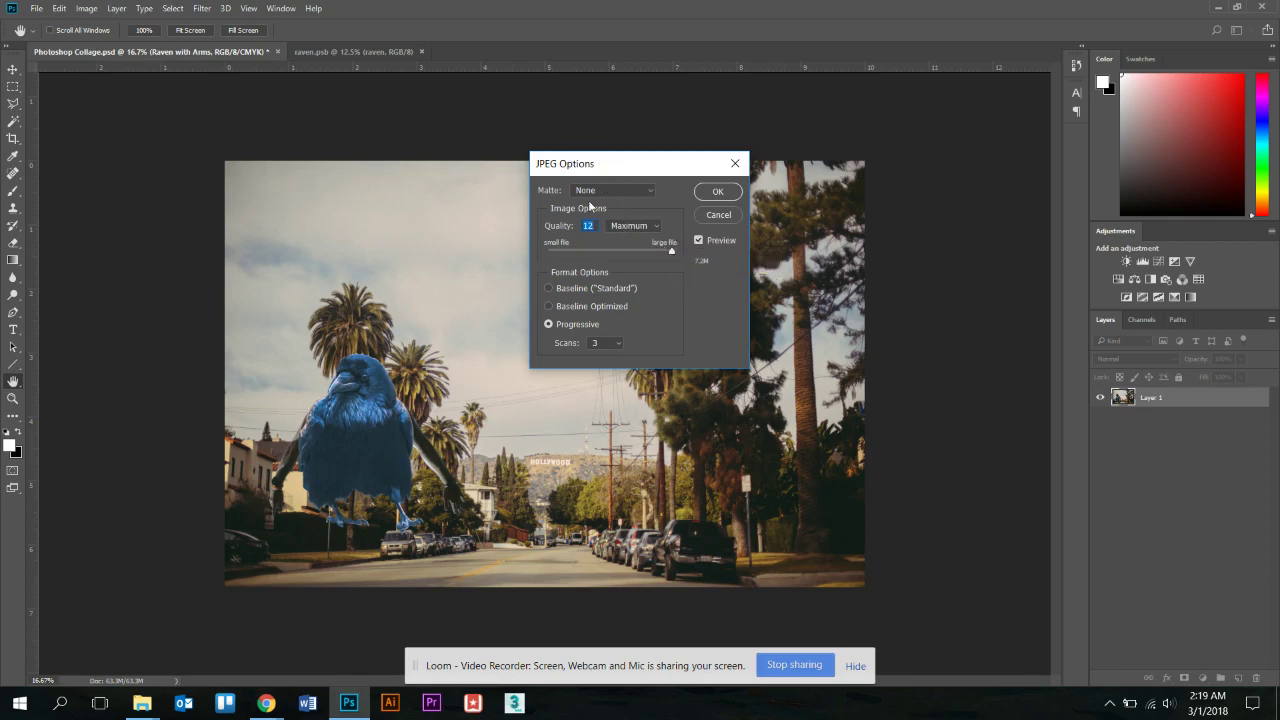
pyautogui.click(718, 192)
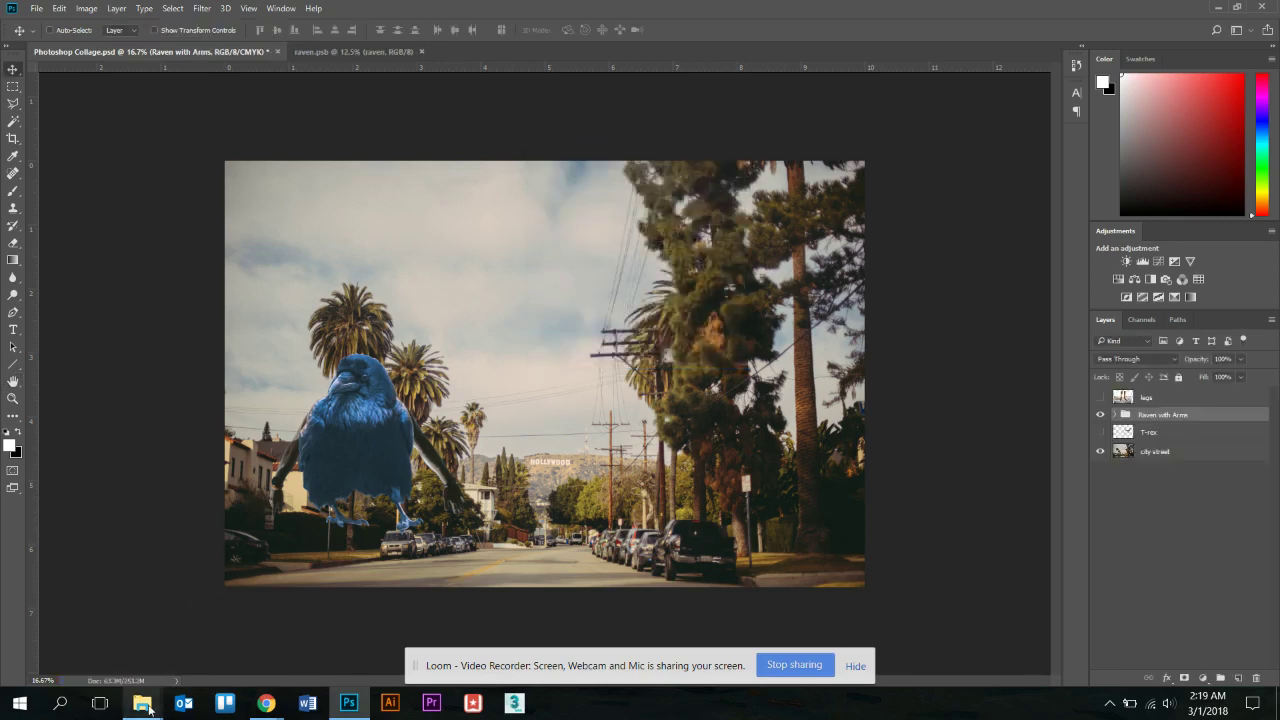
# - Switch to the project folder in File Explorer, widen the Name column and check the size of the Photoshop Collage EMAIL file
pyautogui.moveTo(145, 705)
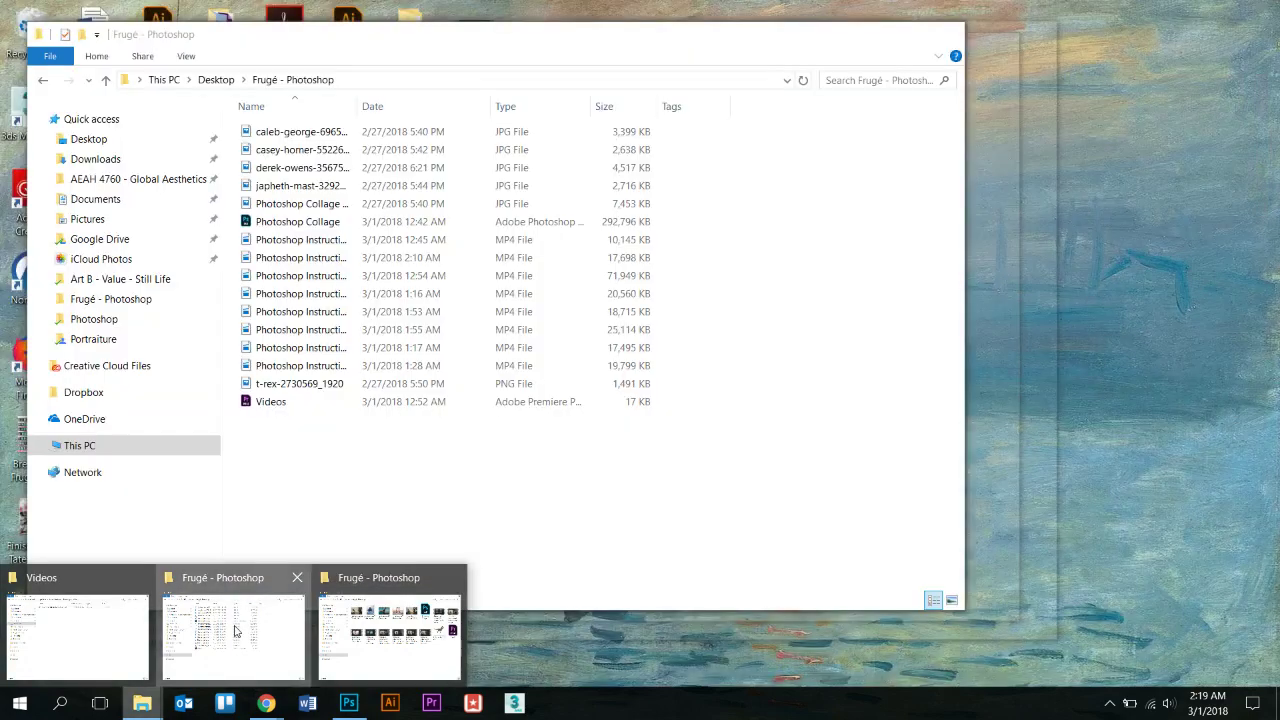
pyautogui.click(235, 630)
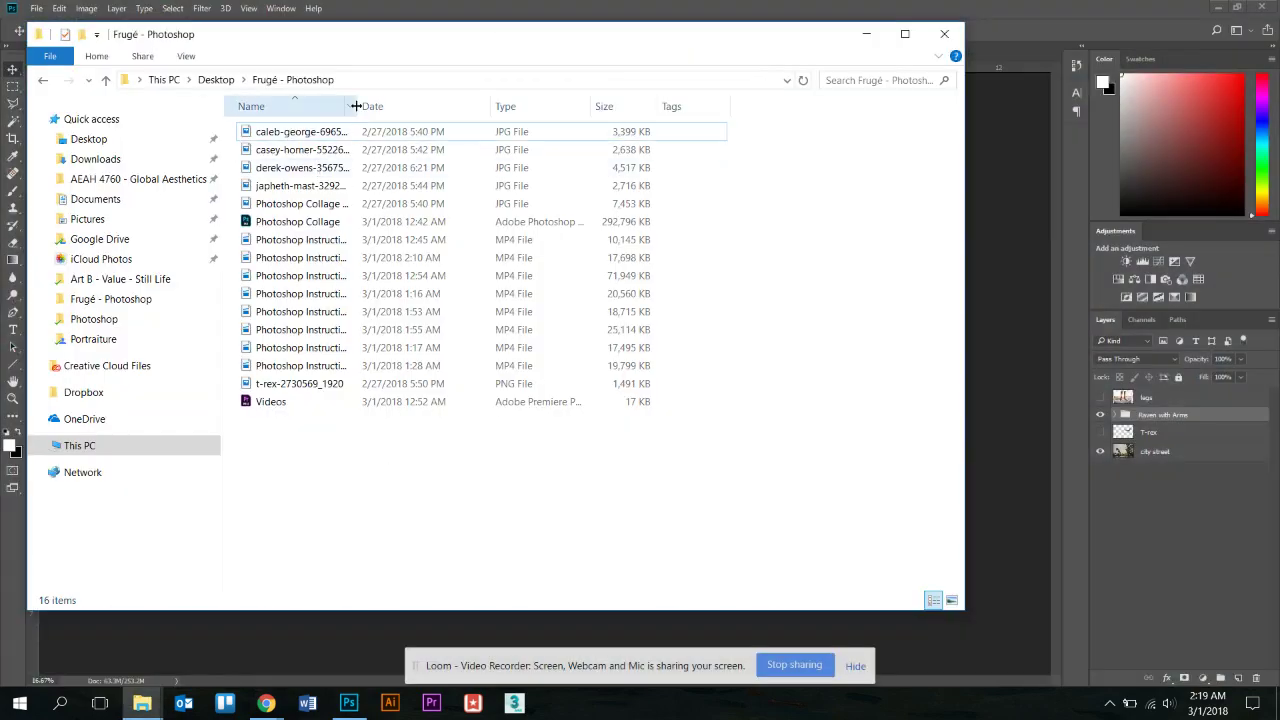
pyautogui.moveTo(357, 104); pyautogui.dragTo(518, 104)
pyautogui.click(342, 204)
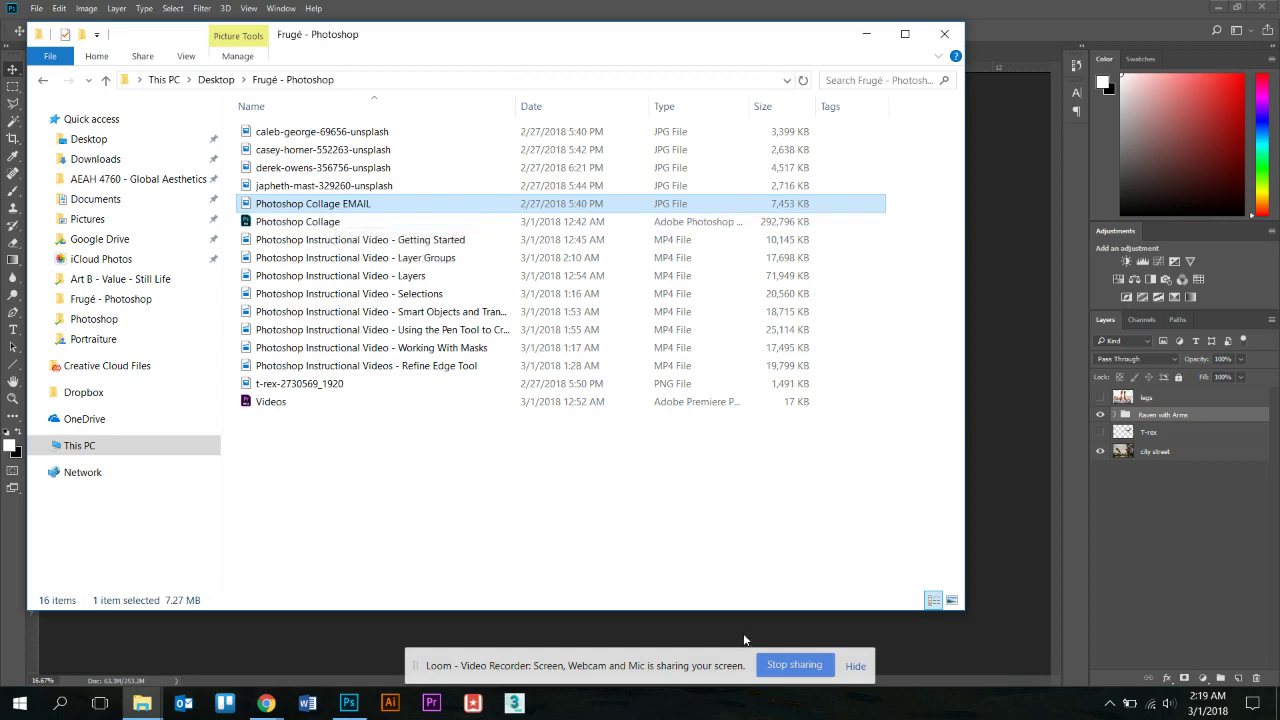
# - Return to Photoshop and start saving another copy of the collage in JPEG format
pyautogui.hotkey('alt', 'Tab')
pyautogui.click(33, 8)
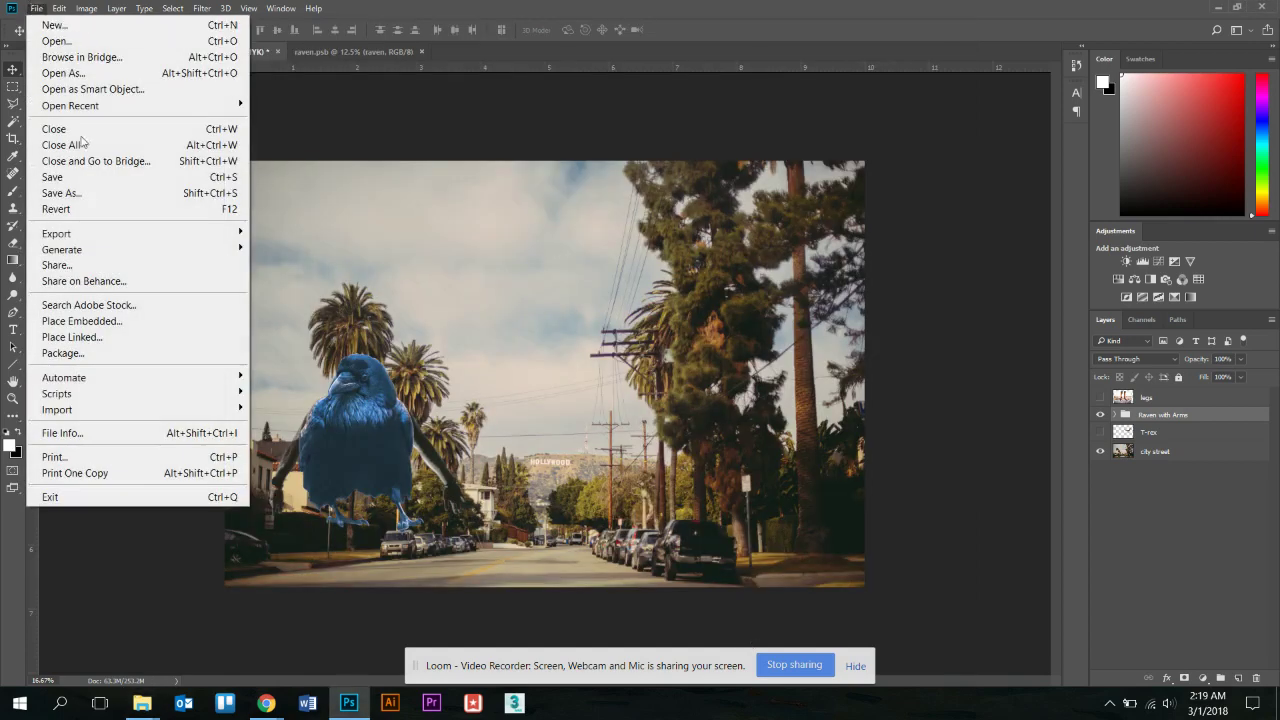
pyautogui.click(86, 193)
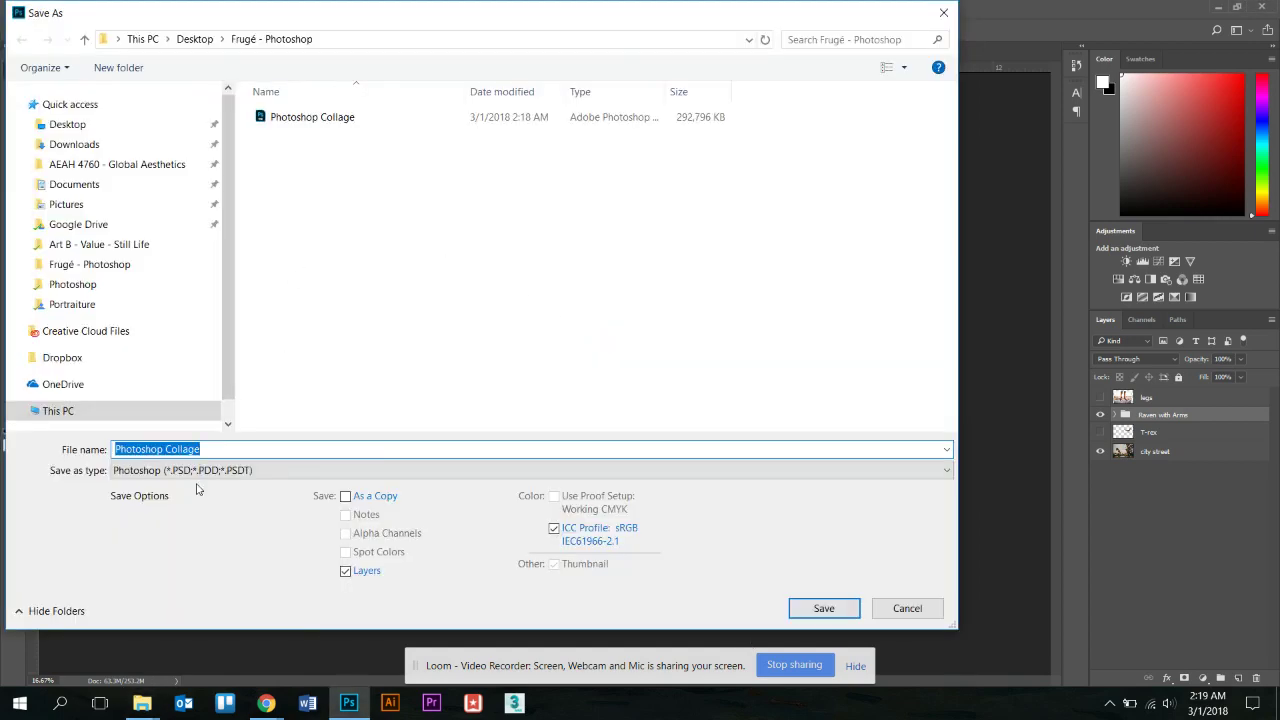
pyautogui.click(202, 472)
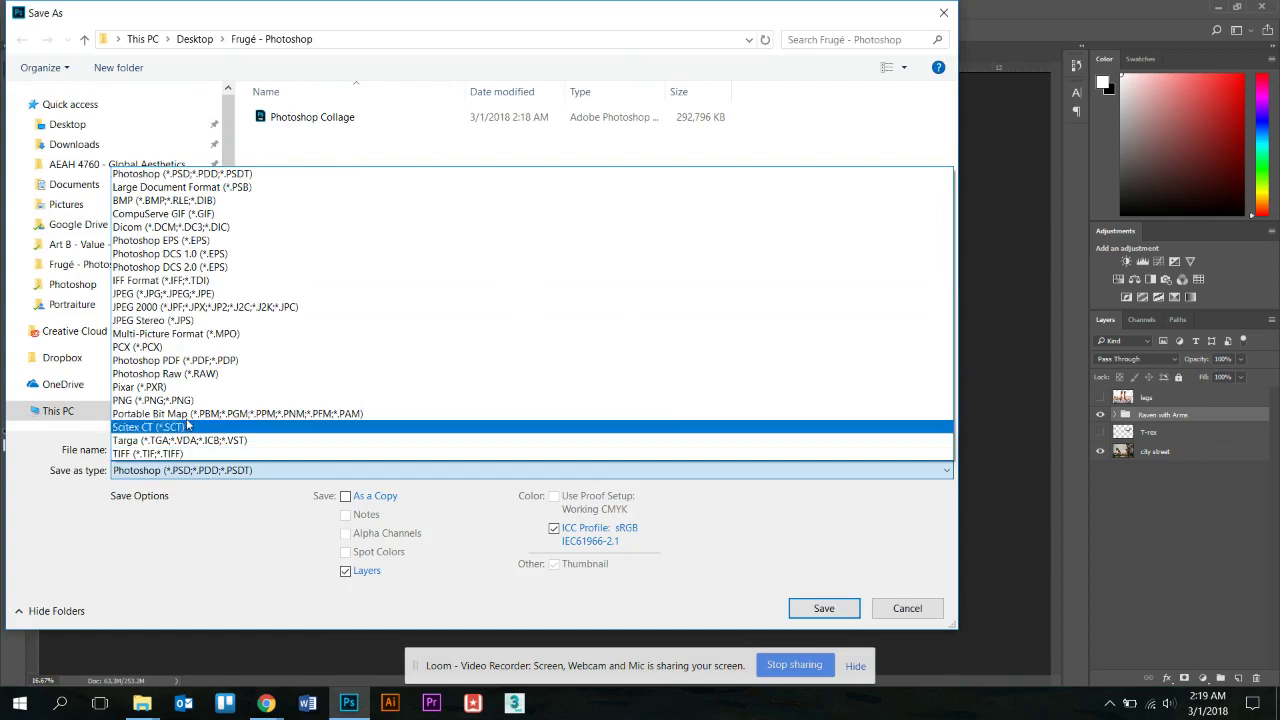
pyautogui.click(157, 295)
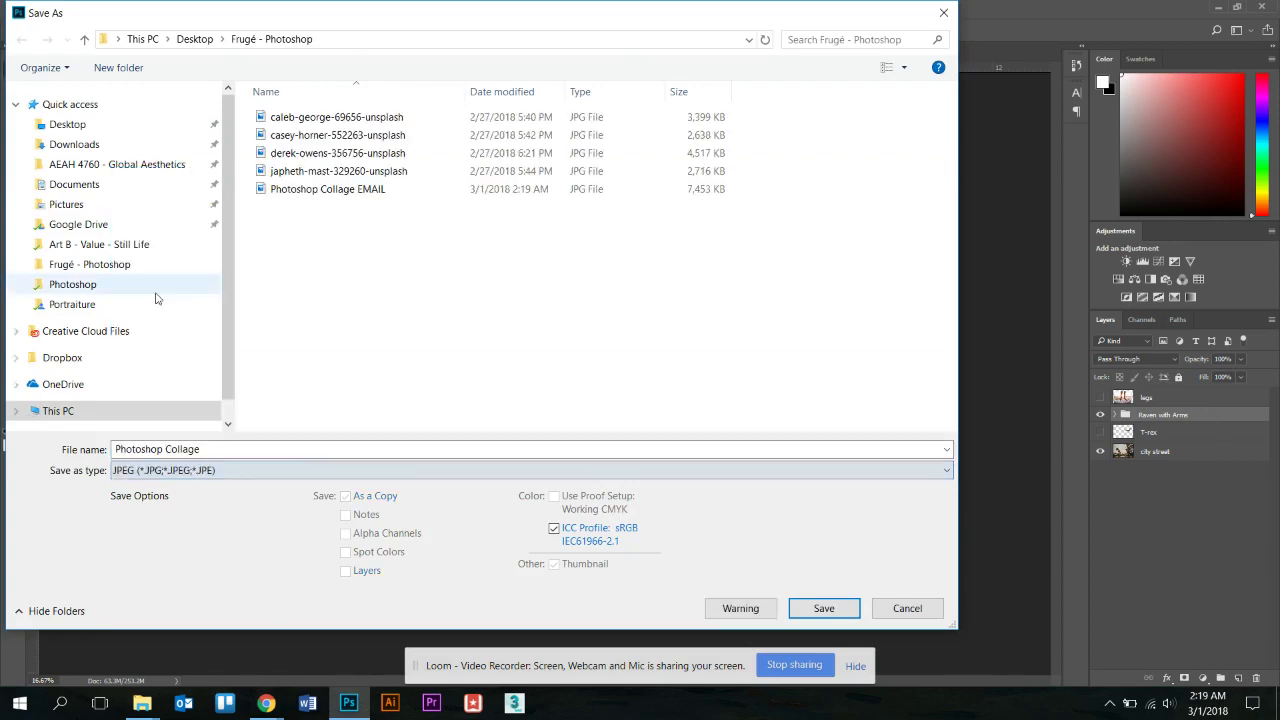
# - Name the new JPEG copy "Photoshop Collage EMAIL_SMALL" and save it in the project folder
pyautogui.click(345, 192)
pyautogui.click(238, 448)
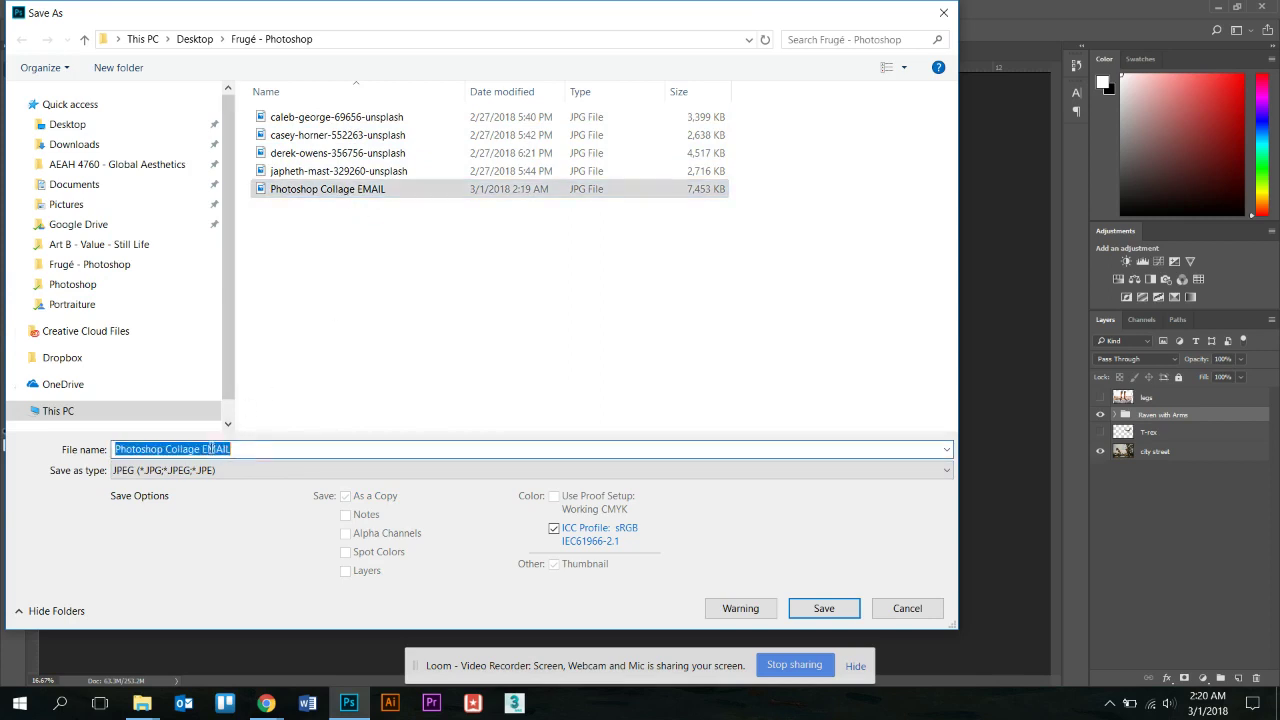
pyautogui.click(240, 448)
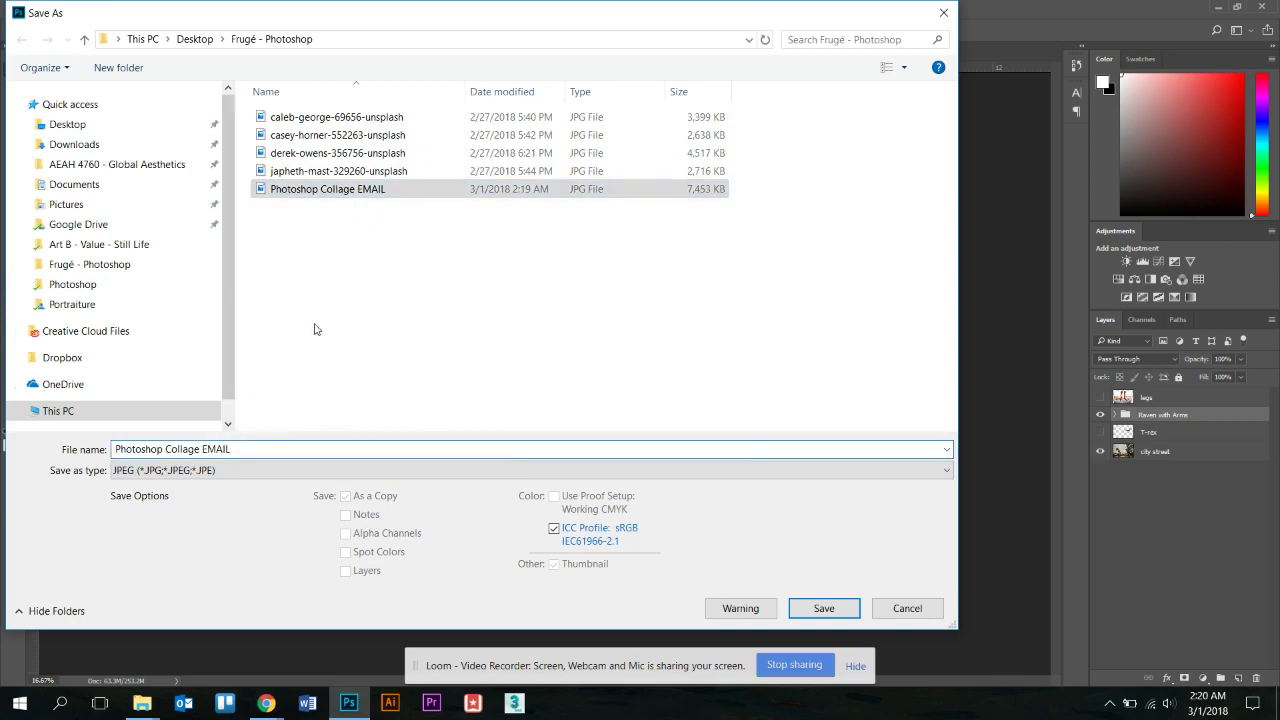
pyautogui.click(263, 469)
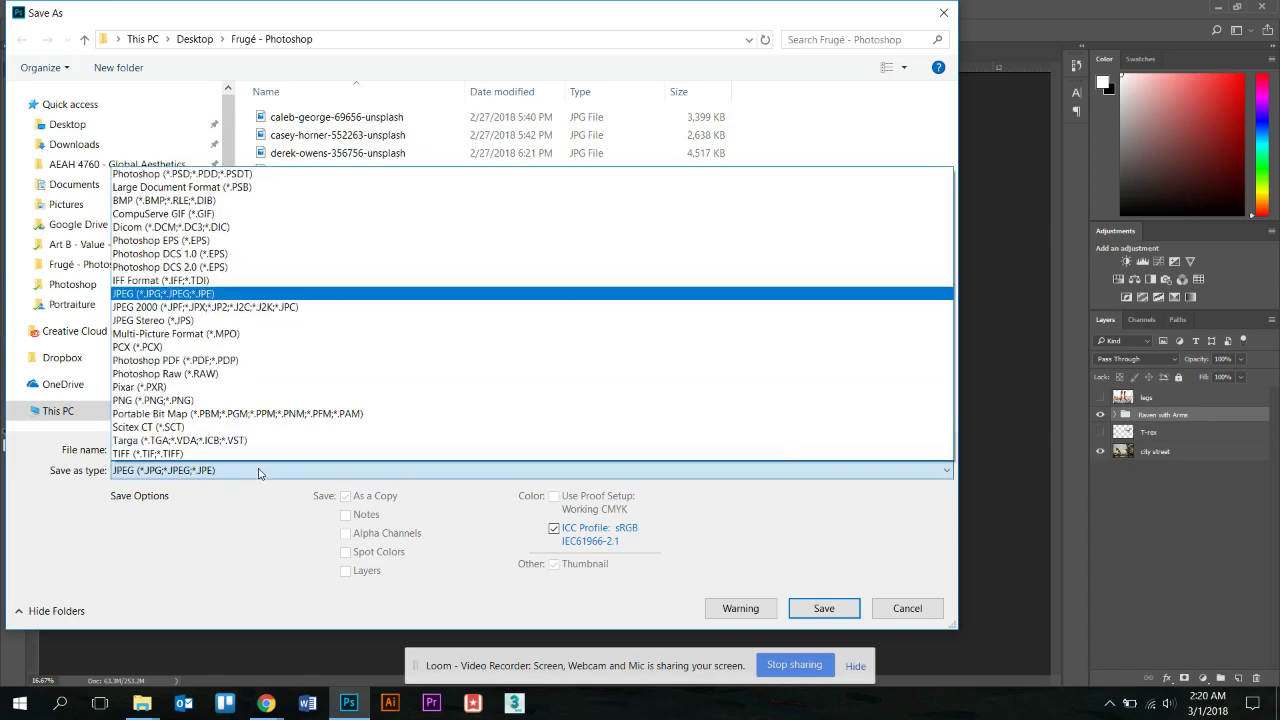
pyautogui.click(250, 294)
pyautogui.click(255, 449)
pyautogui.click(254, 451)
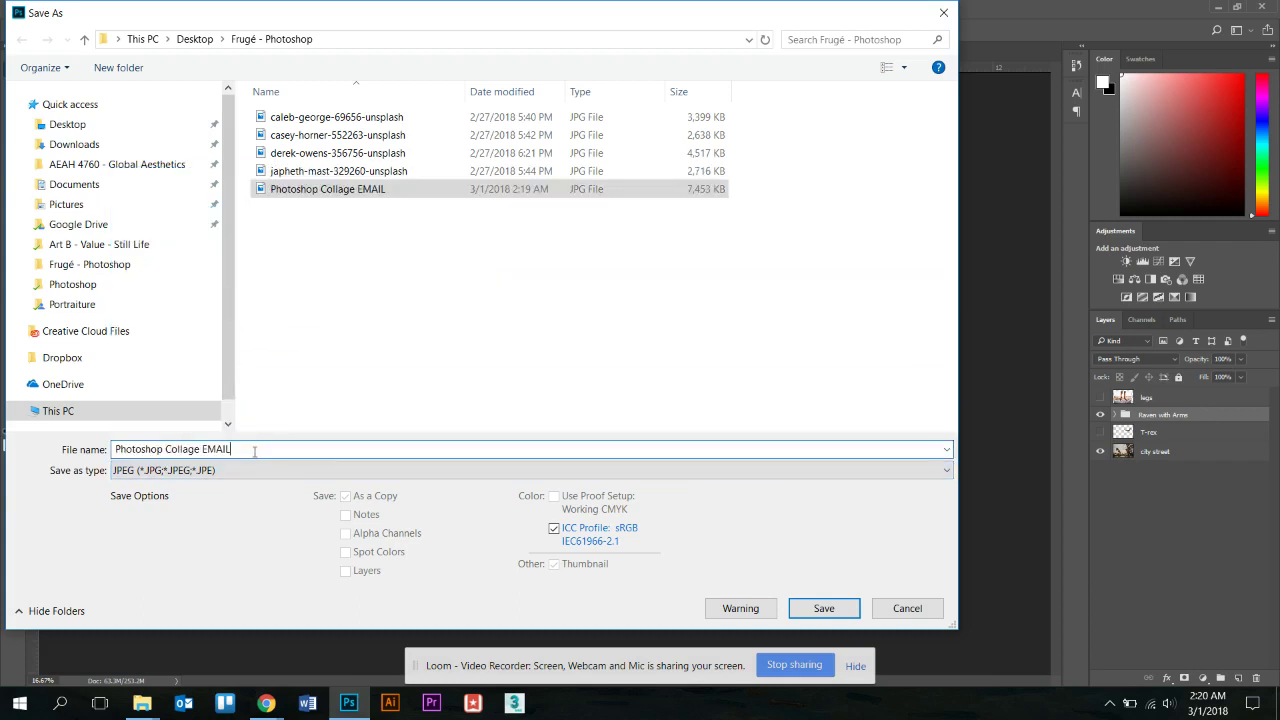
pyautogui.write('_SMALL')
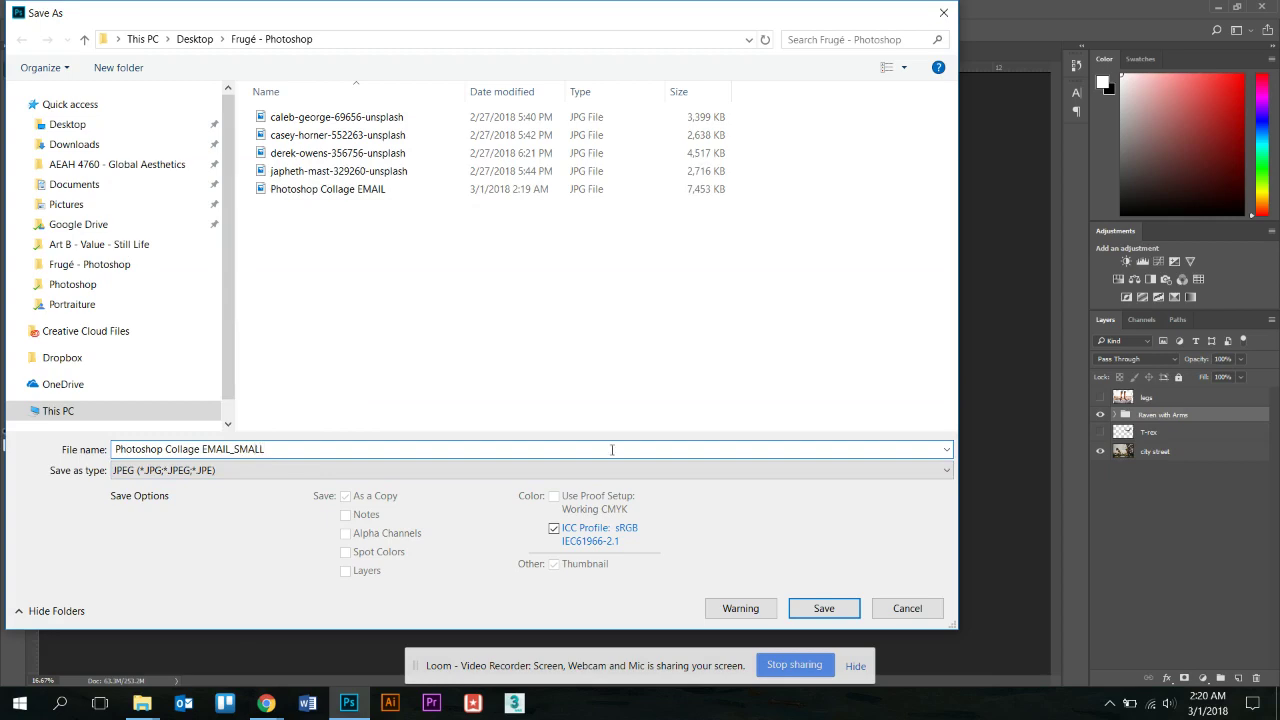
pyautogui.click(818, 610)
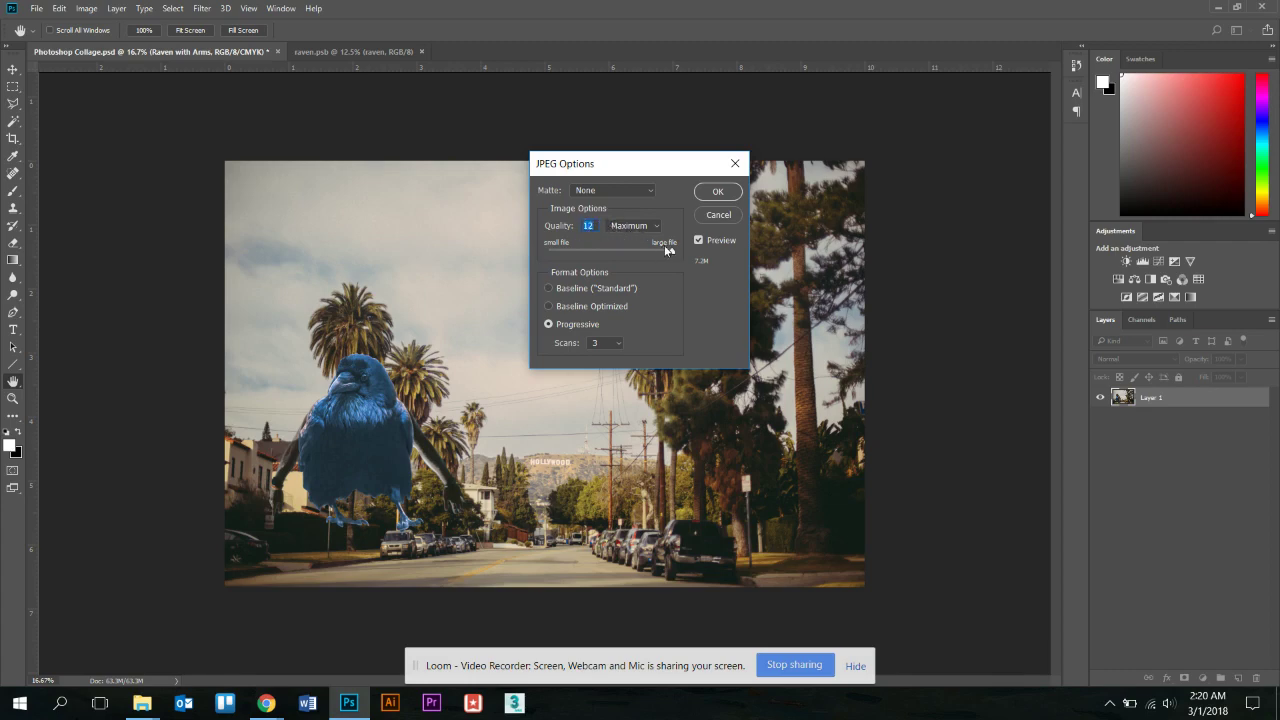
# - Set the JPEG image quality to High and finish exporting the small copy
pyautogui.click(616, 226)
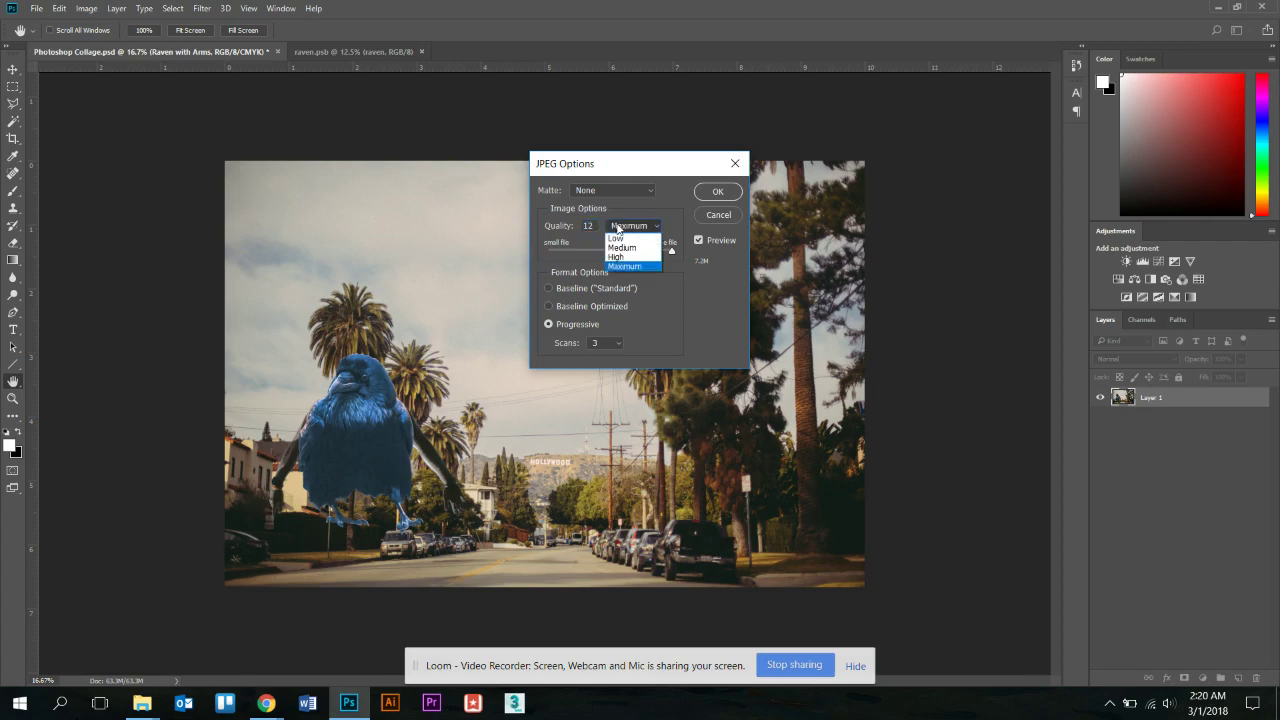
pyautogui.click(615, 257)
pyautogui.click(716, 193)
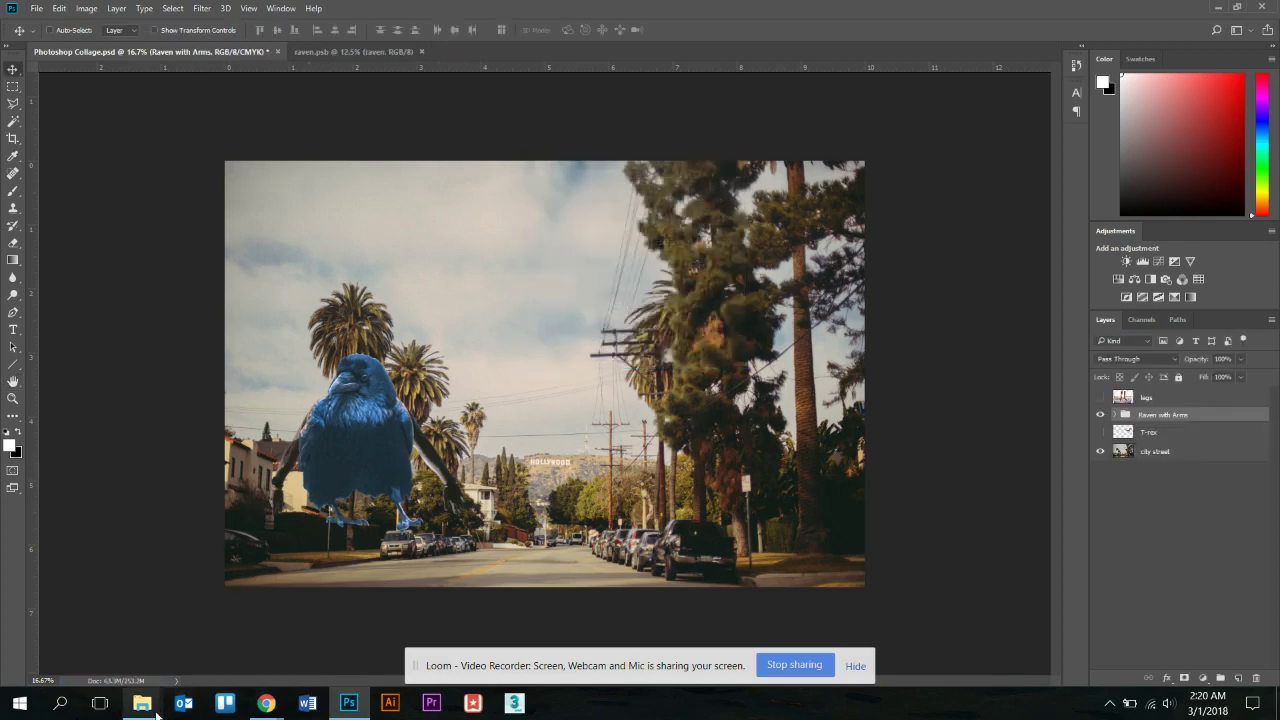
# - Switch to the project folder in File Explorer and compare the file sizes of the EMAIL, EMAIL_SMALL and PSD versions of the collage
pyautogui.moveTo(142, 703)
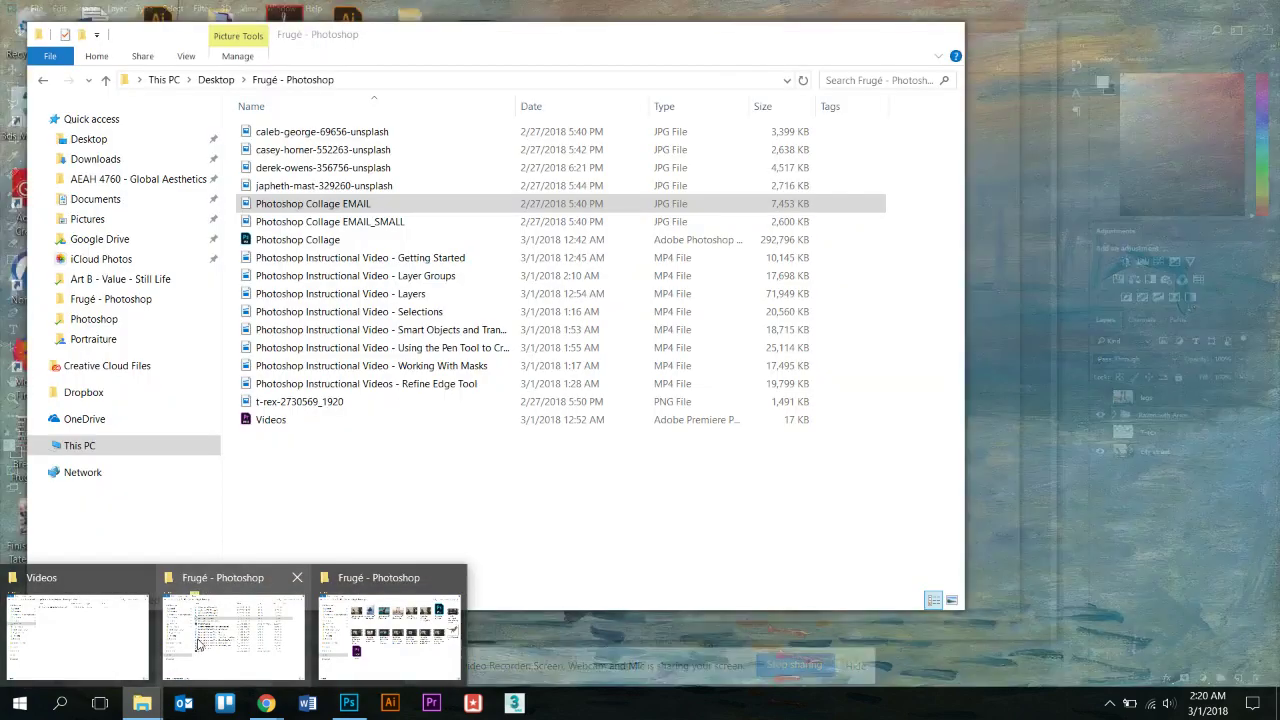
pyautogui.click(198, 645)
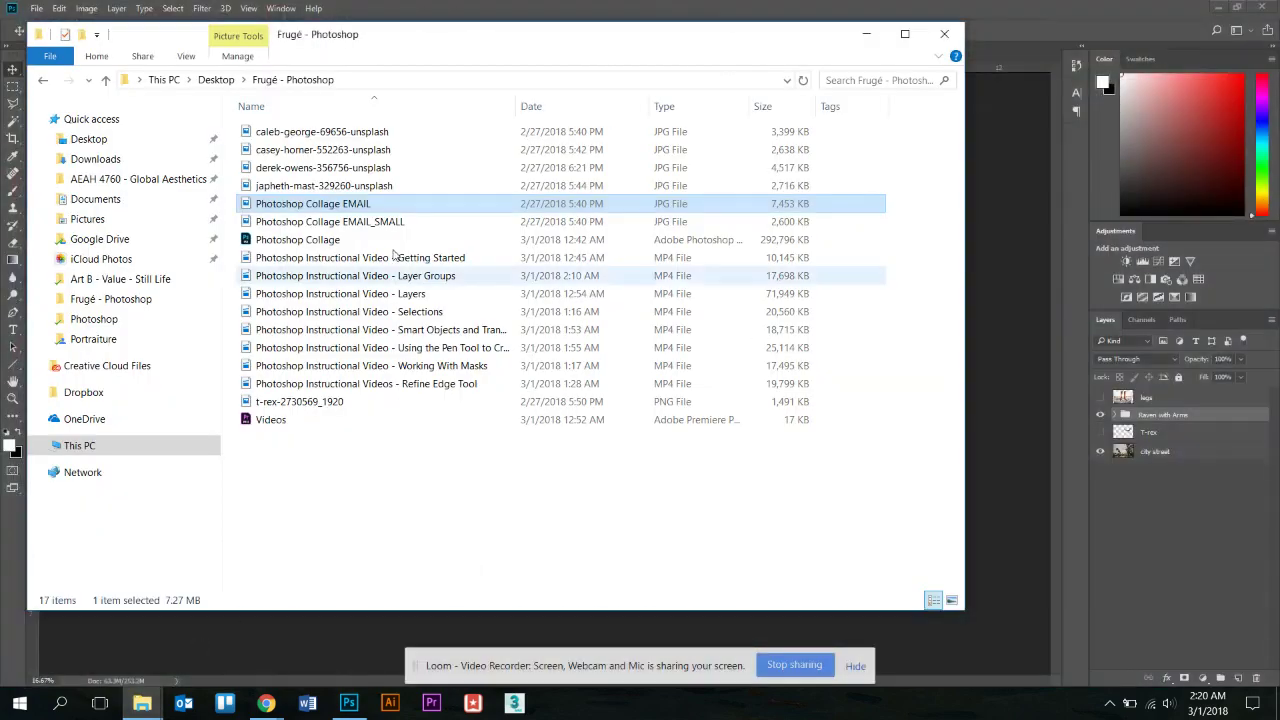
pyautogui.click(360, 222)
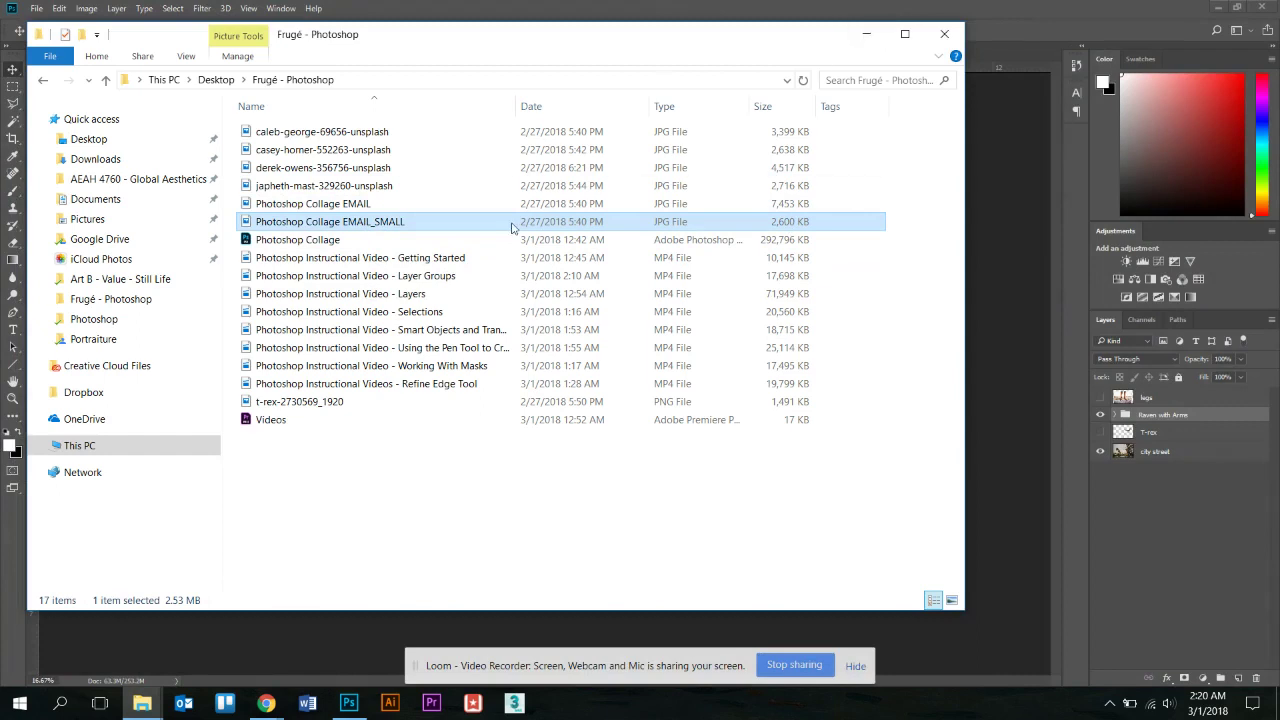
pyautogui.moveTo(512, 228)
pyautogui.click(322, 240)
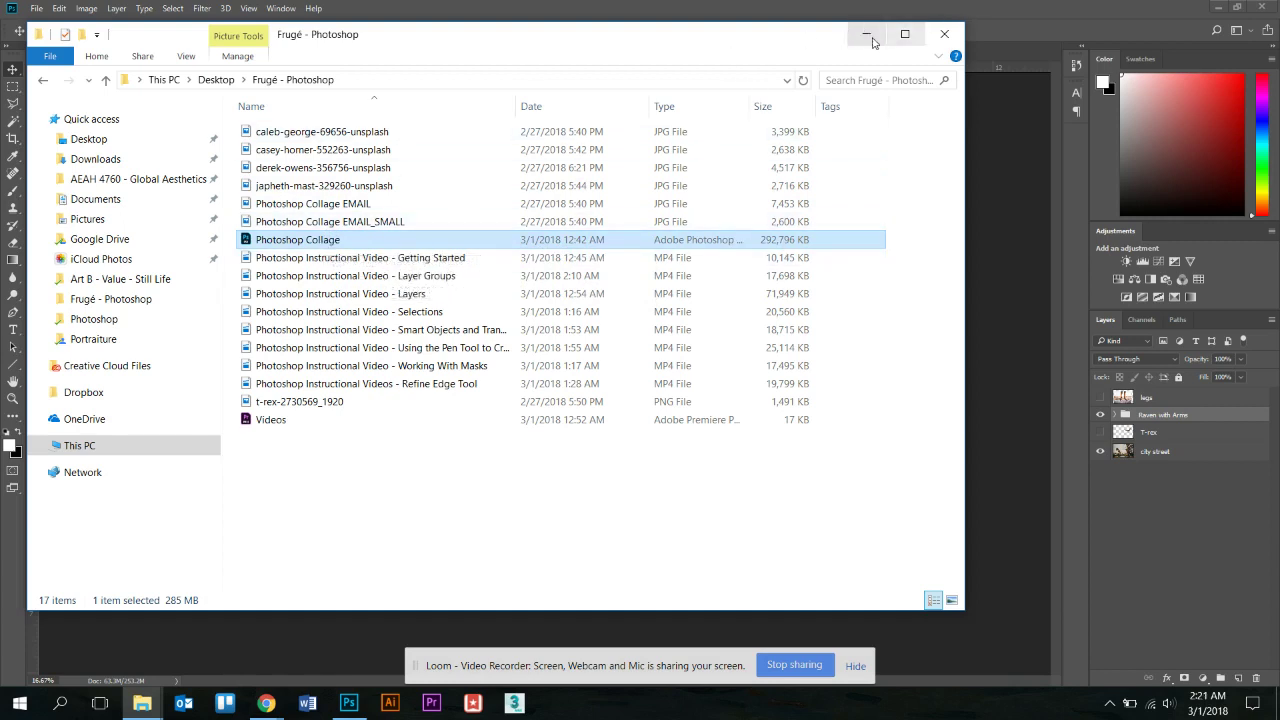
pyautogui.click(870, 203)
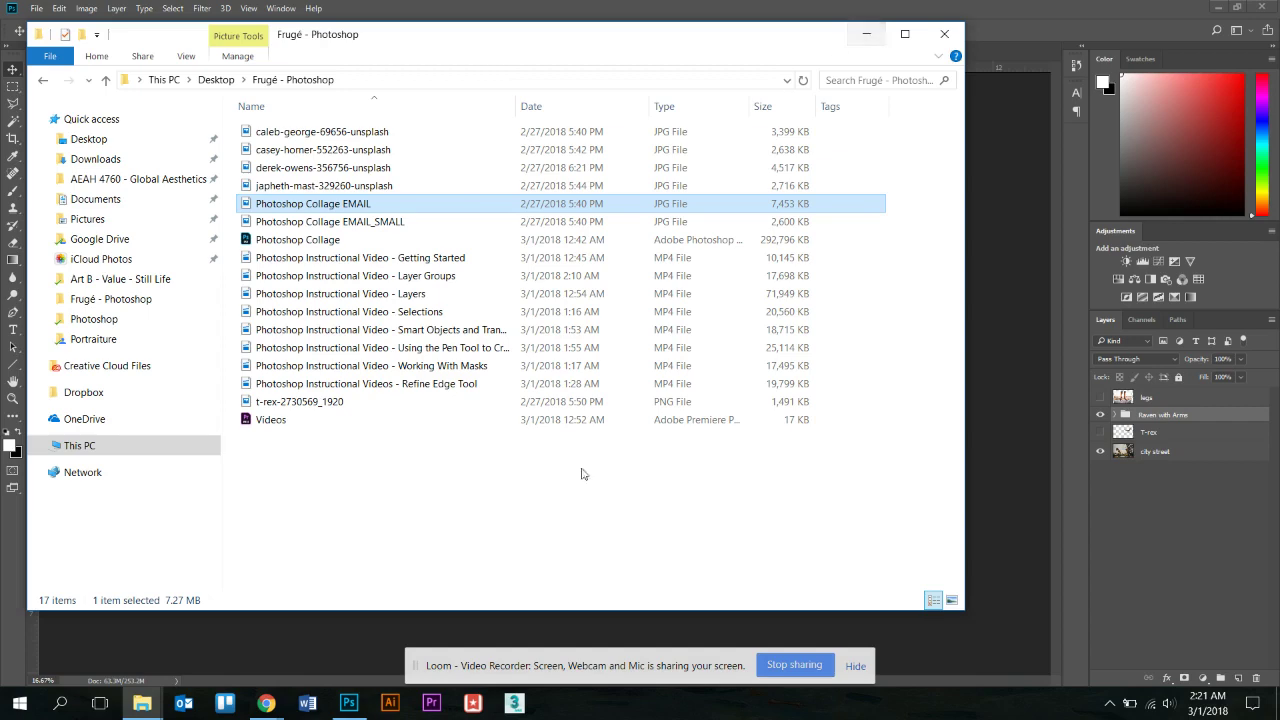
pyautogui.click(385, 503)
pyautogui.click(341, 226)
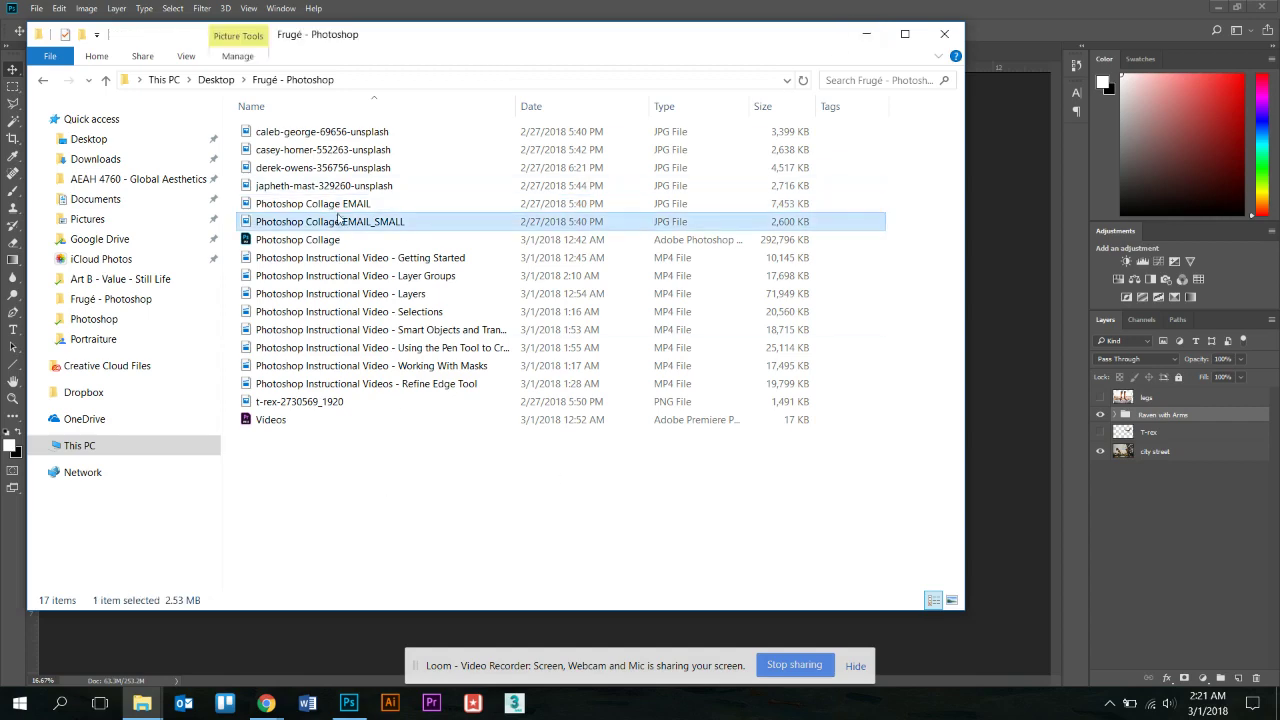
pyautogui.click(338, 208)
pyautogui.click(860, 37)
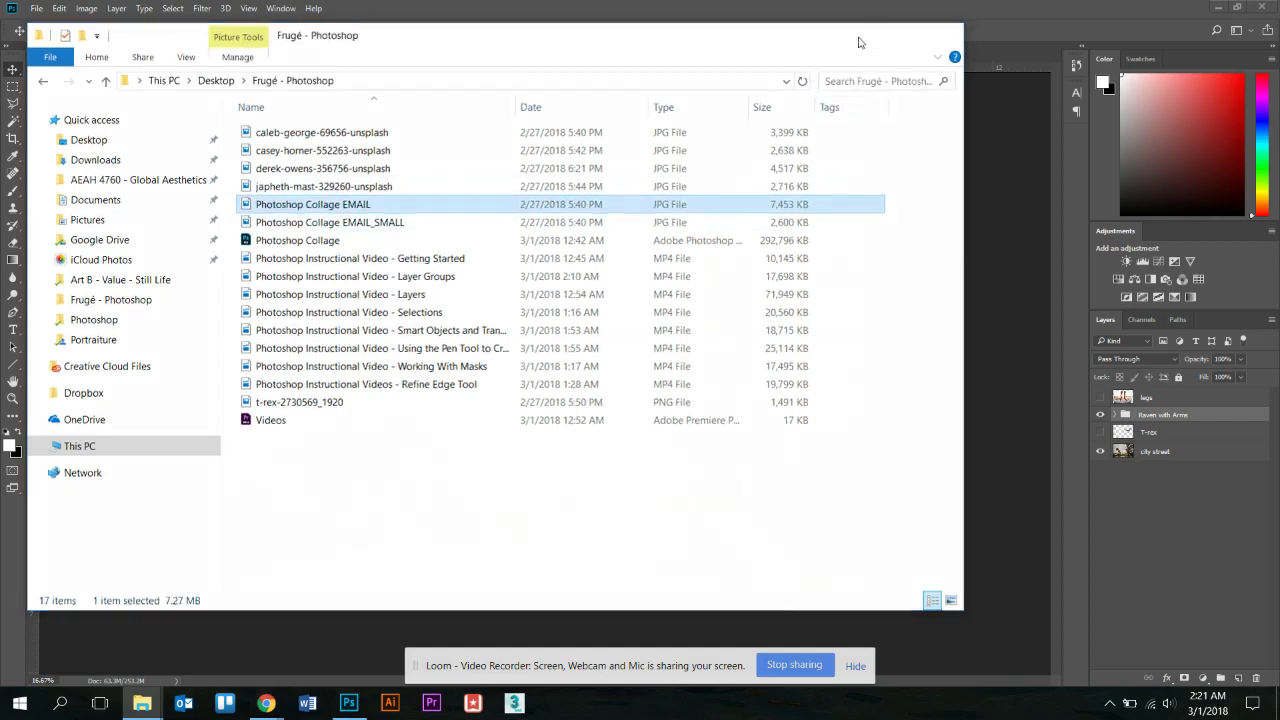
# - Move the Raven with Arms group up into the sky above the middle of the street
pyautogui.moveTo(381, 446); pyautogui.dragTo(524, 259)
pyautogui.click(37, 9)
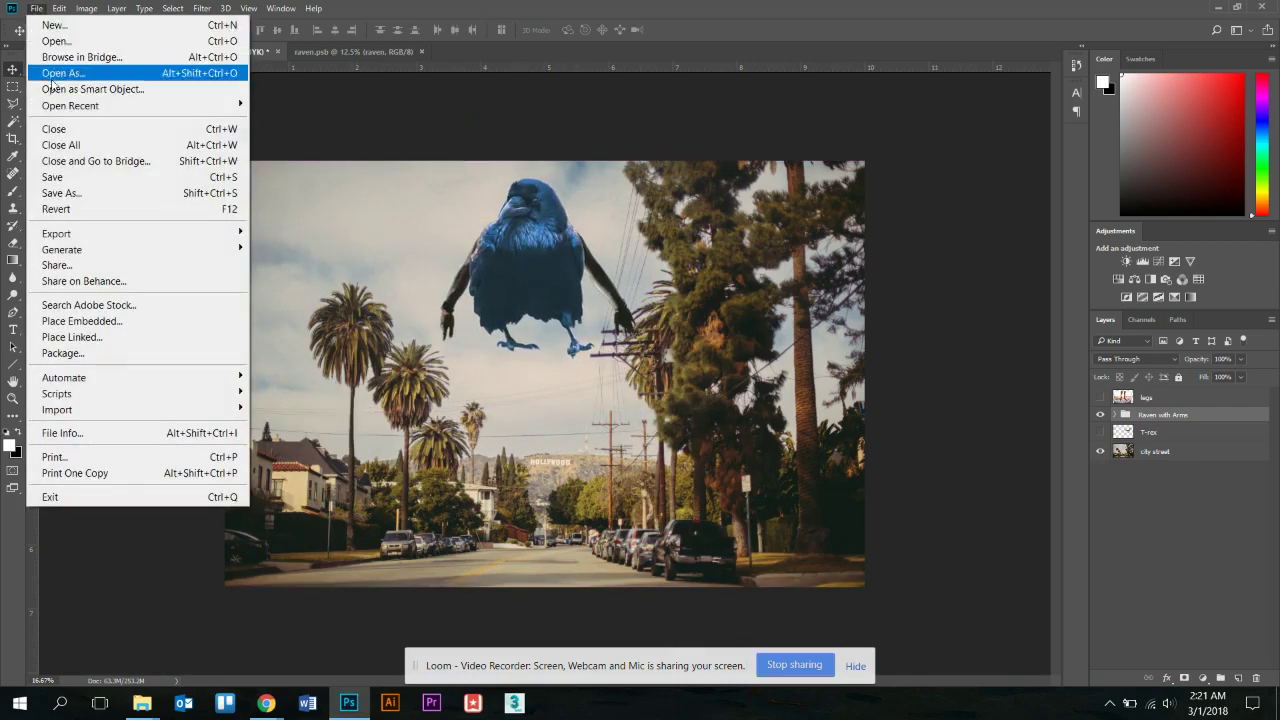
pyautogui.click(55, 190)
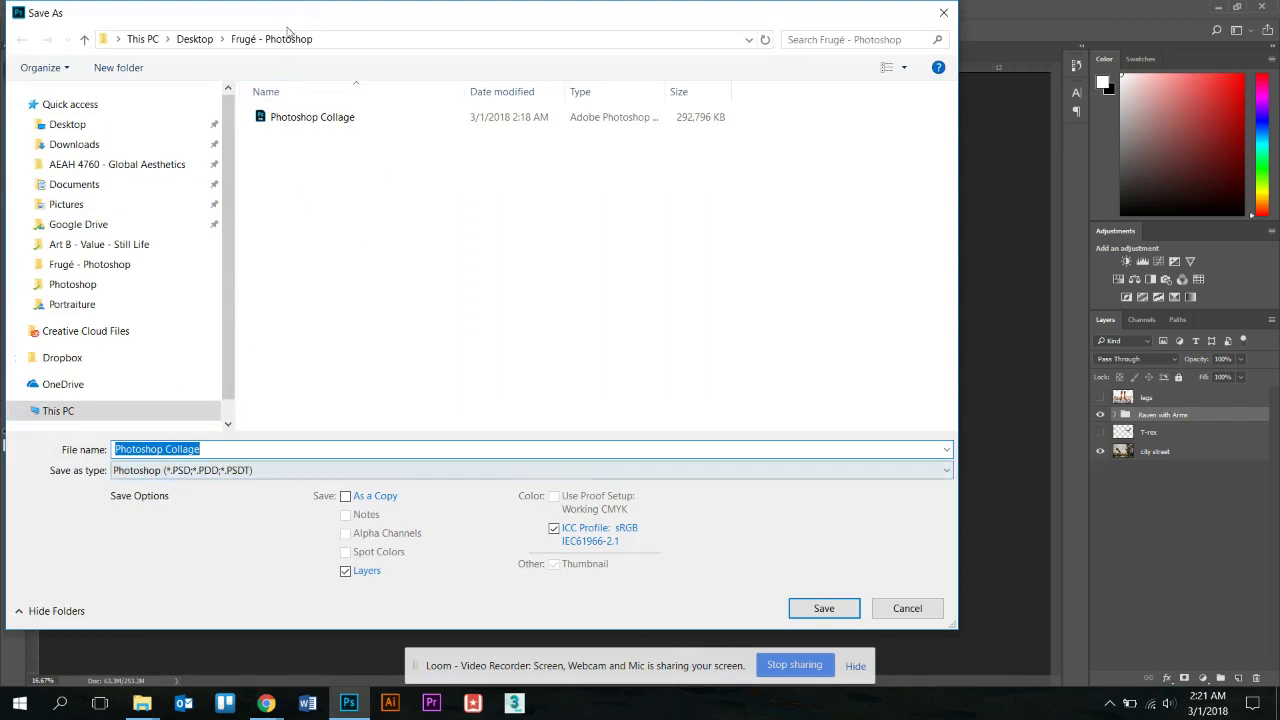
pyautogui.click(822, 608)
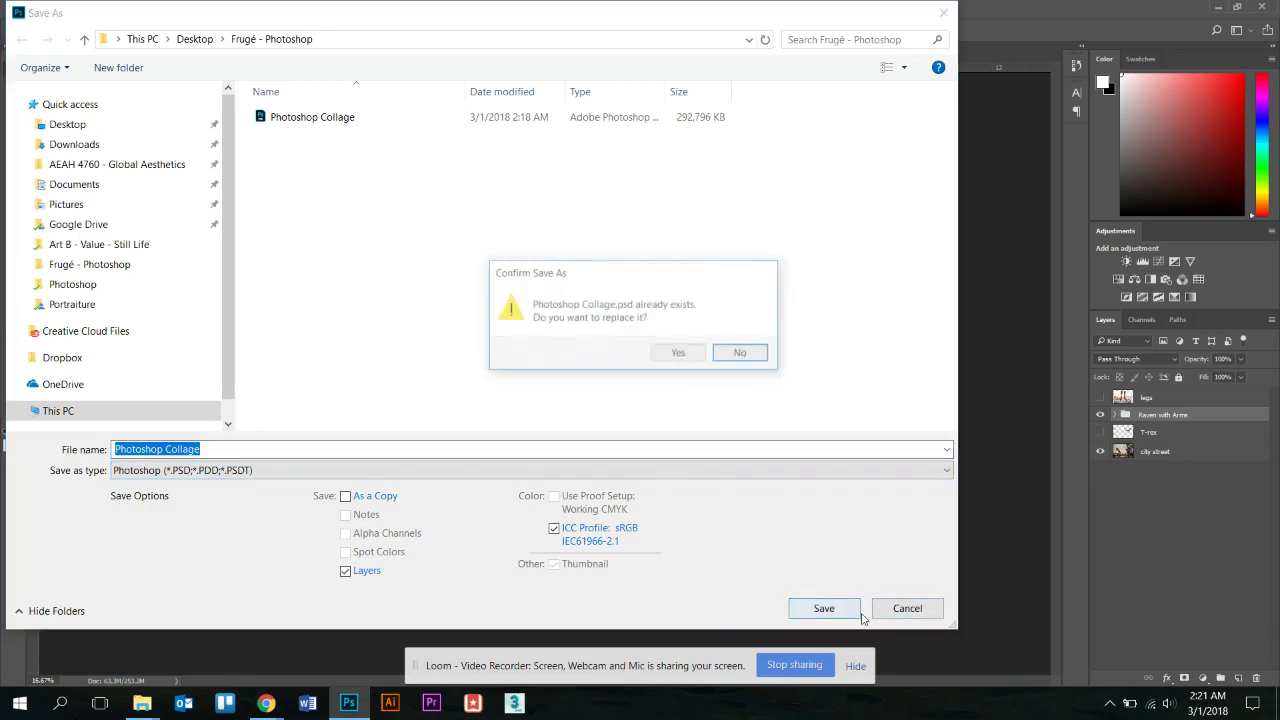
pyautogui.click(743, 355)
pyautogui.click(907, 608)
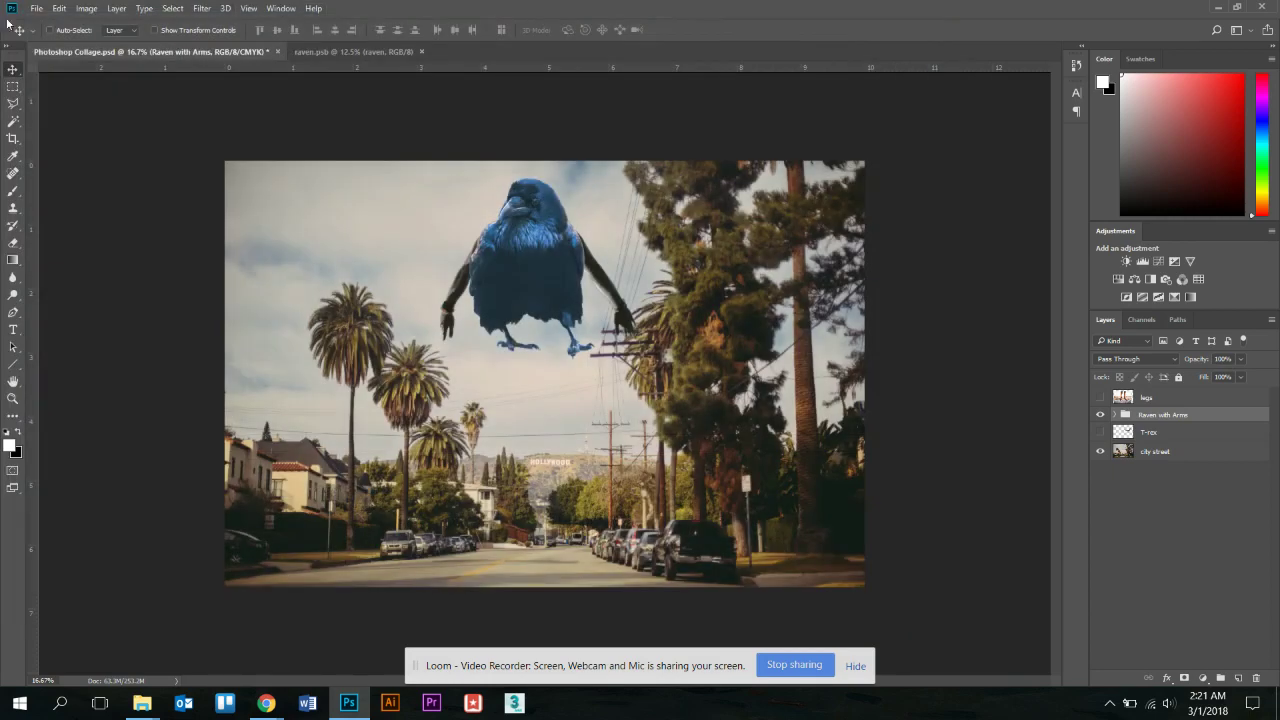
# - Save the changed collage to its existing PSD and show the document's history
pyautogui.click(36, 8)
pyautogui.click(87, 178)
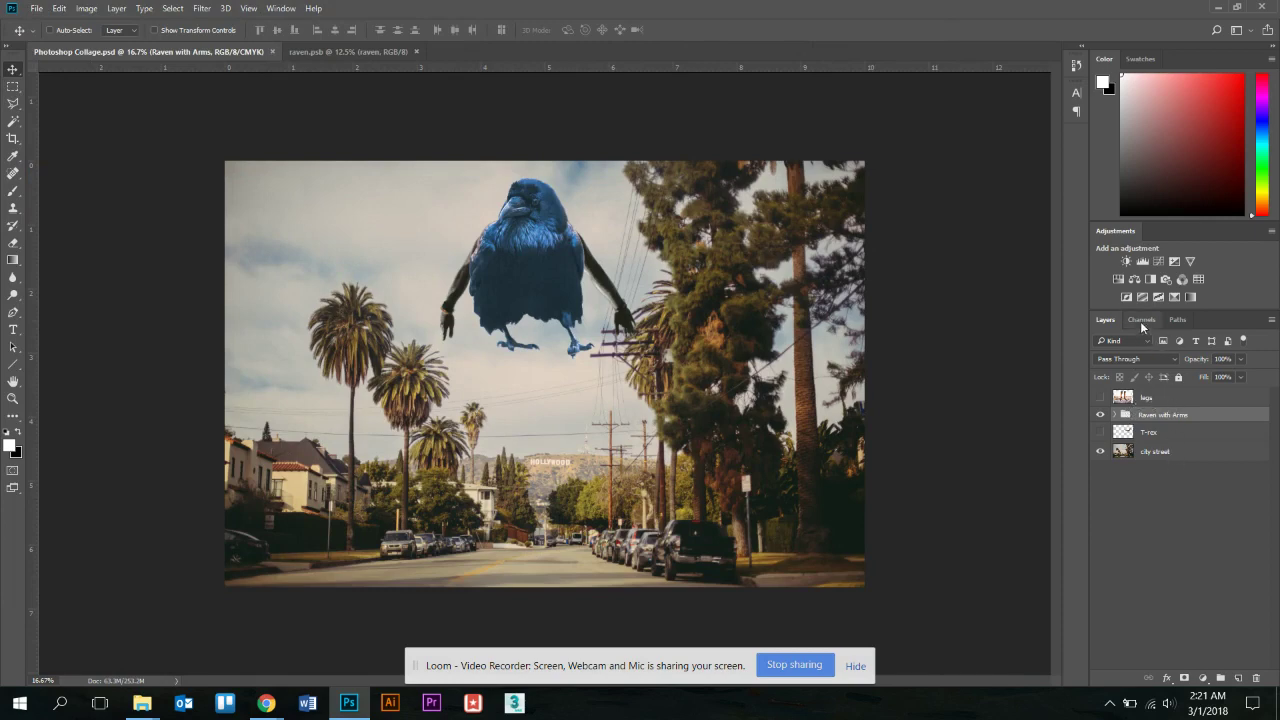
pyautogui.click(1076, 67)
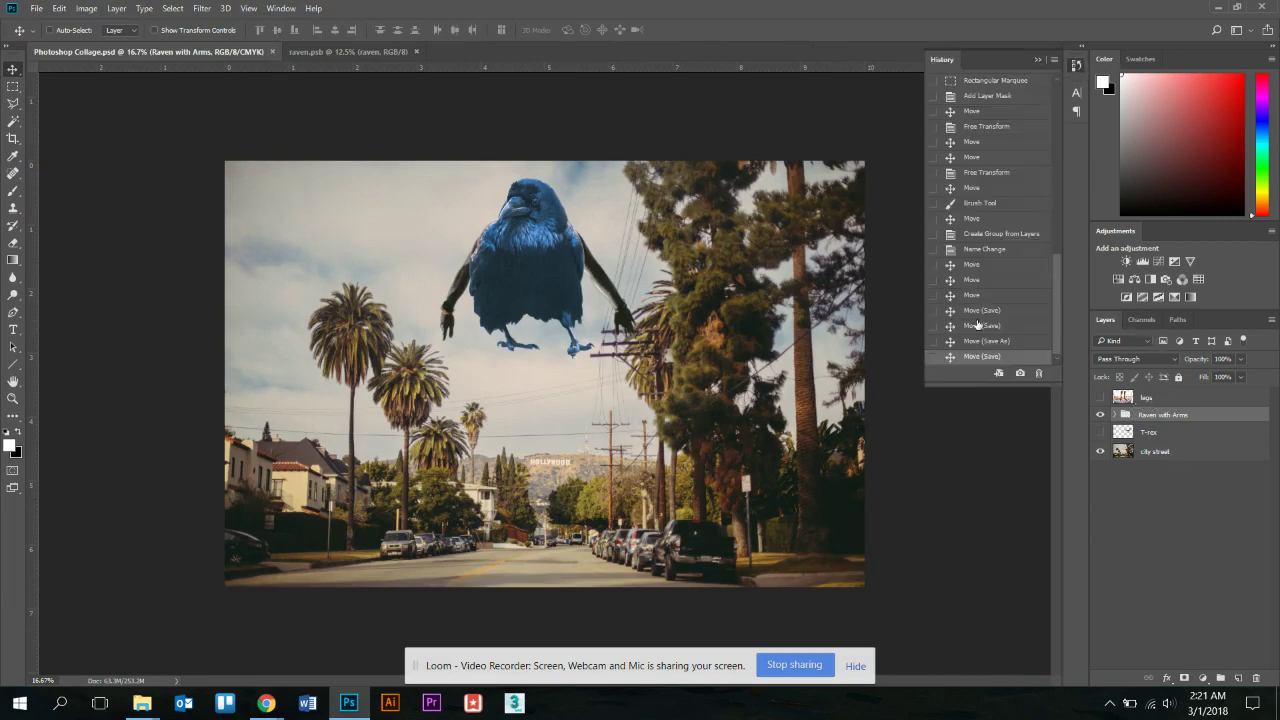
# - Close the collage and raven.psb documents, and reopen the Photoshop Collage PSD from the project folder
pyautogui.click(272, 51)
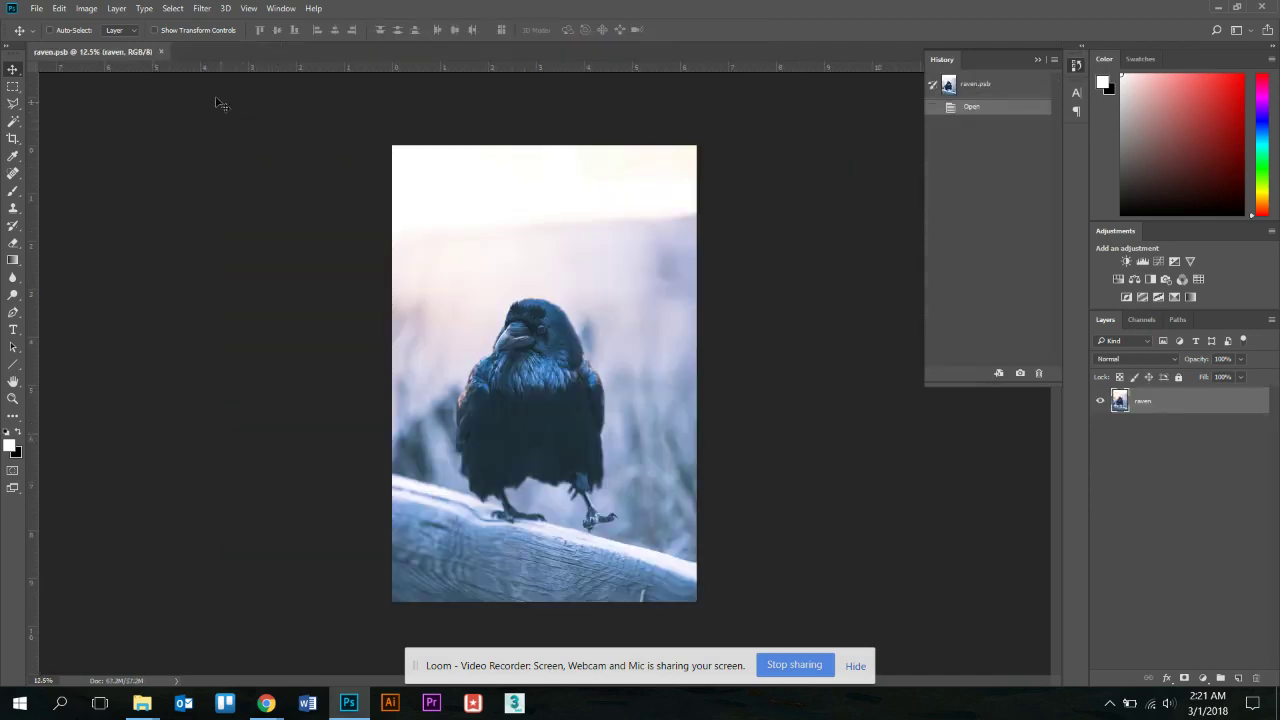
pyautogui.click(162, 52)
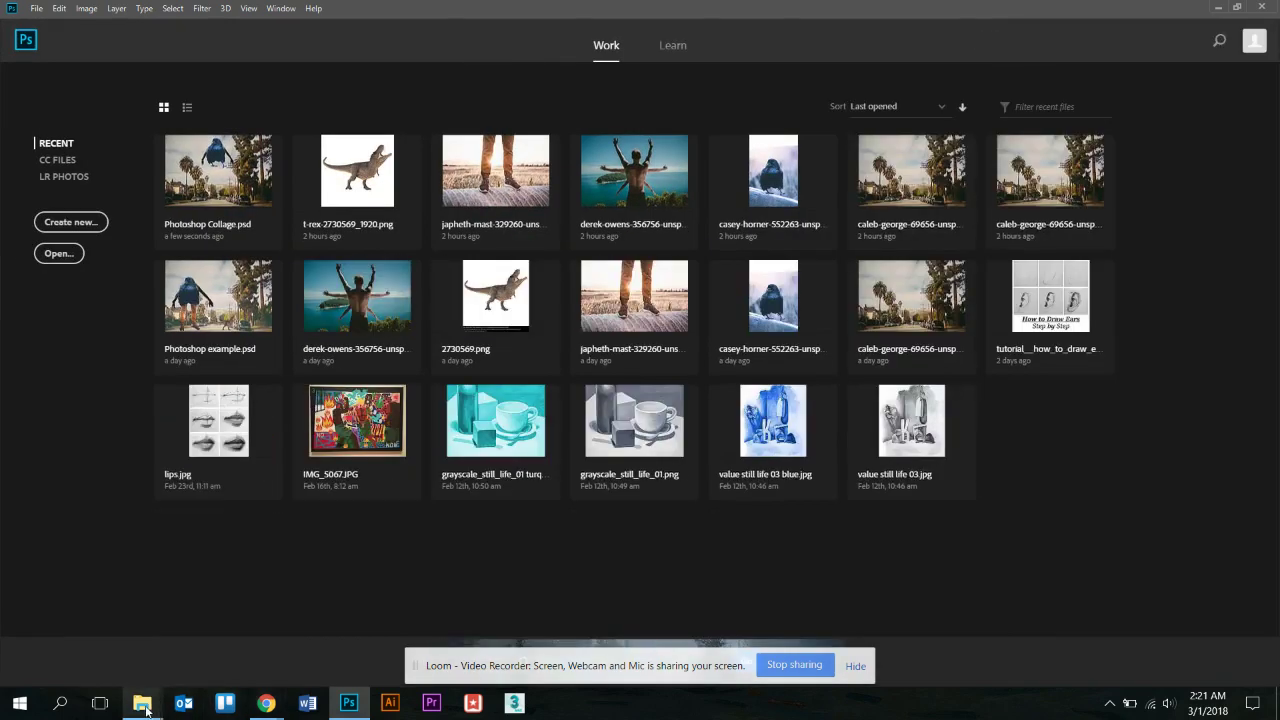
pyautogui.moveTo(145, 708)
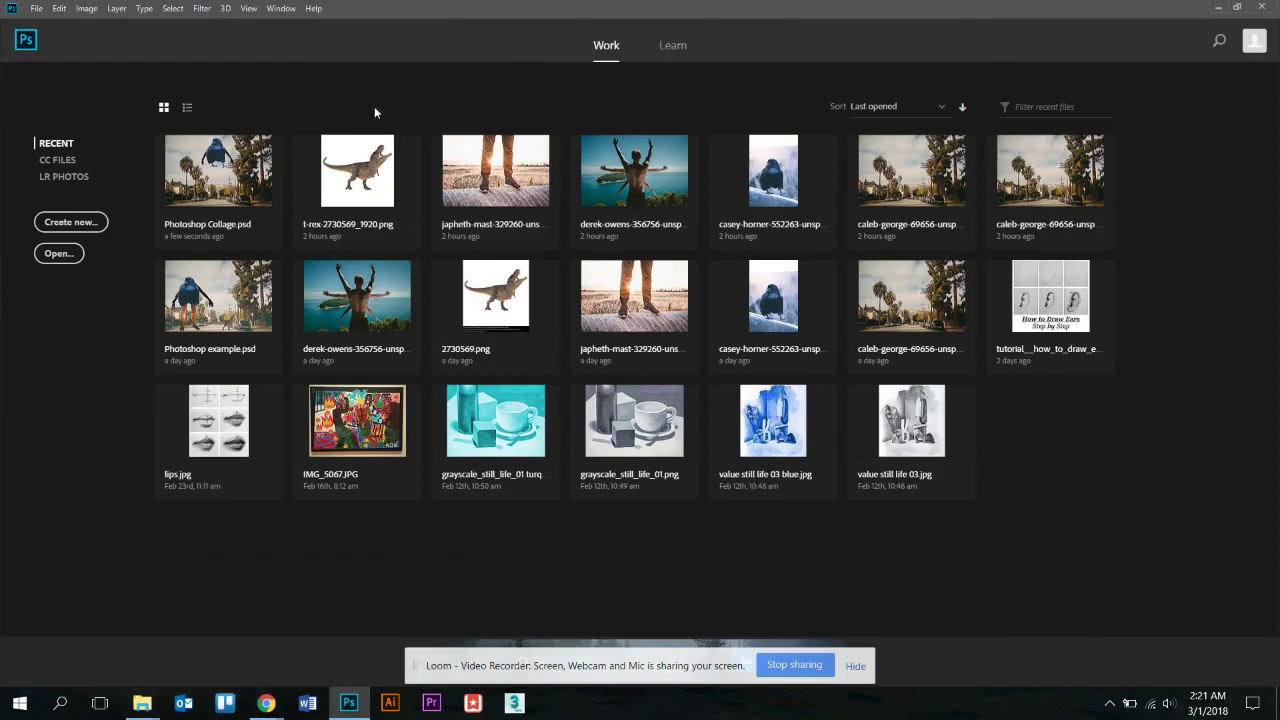
pyautogui.click(36, 8)
pyautogui.click(40, 37)
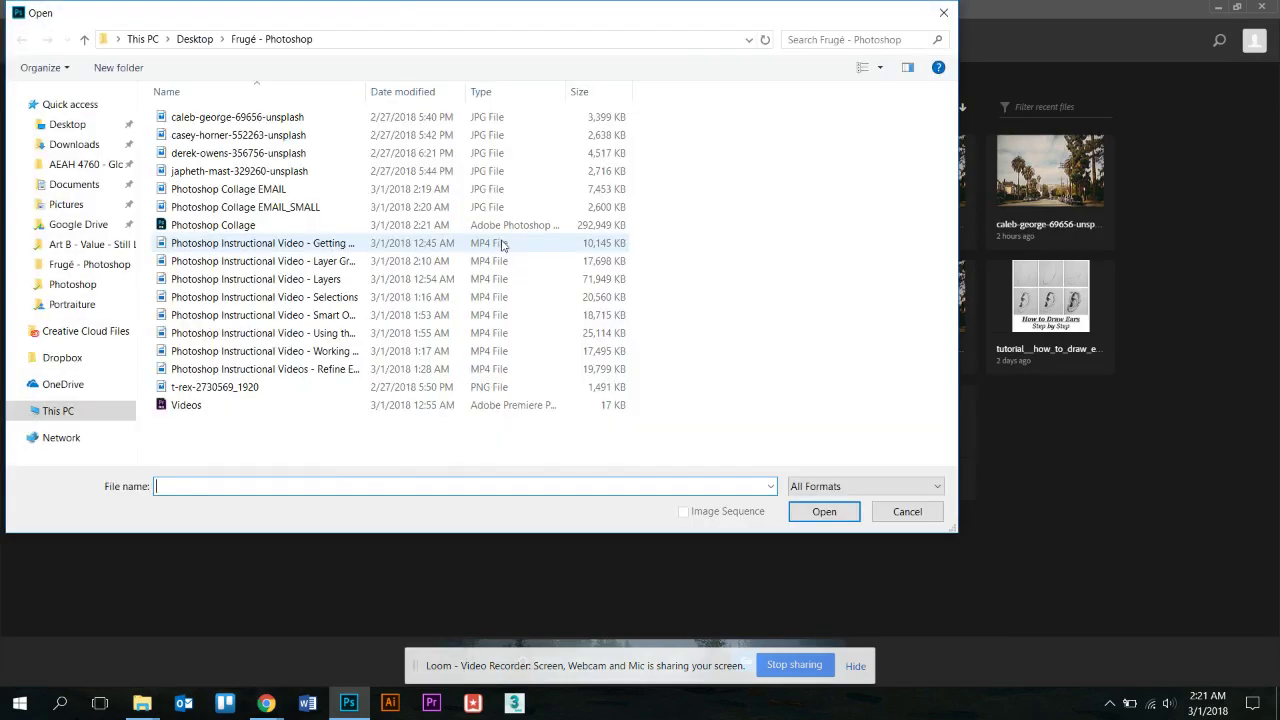
pyautogui.doubleClick(420, 223)
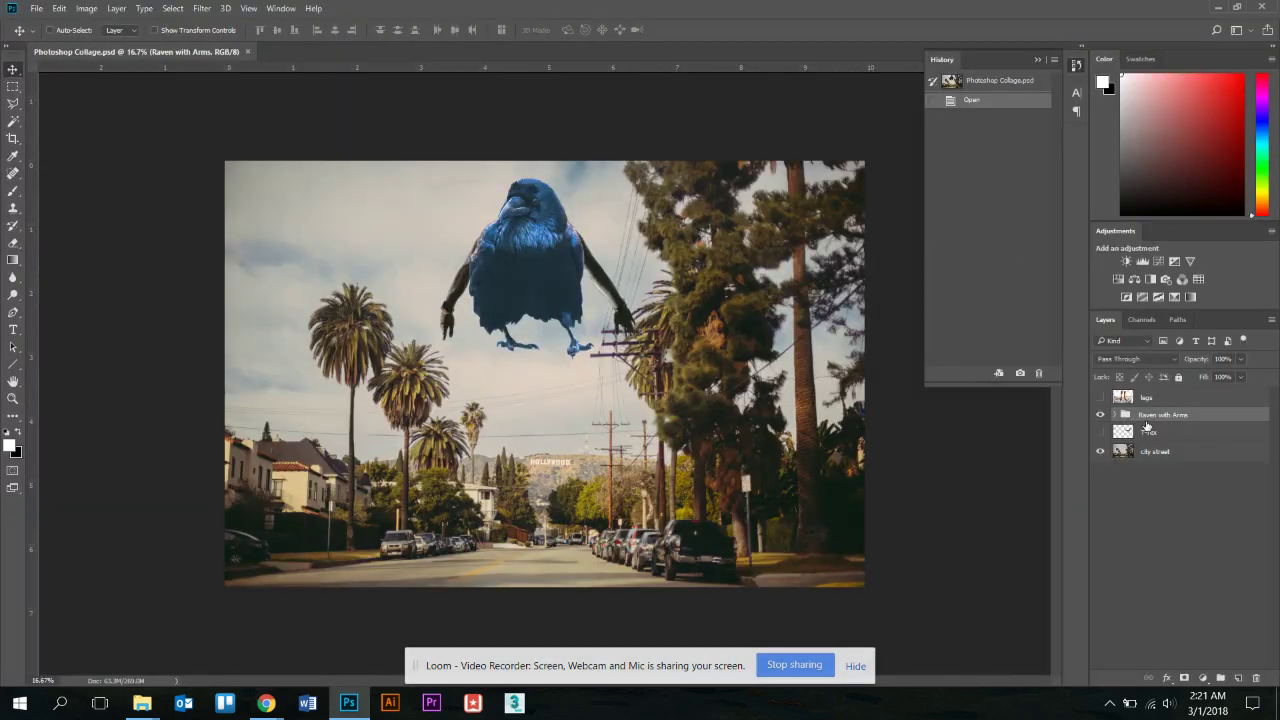
# - Expand the Raven with Arms group and move the whole group down and left, toward the palm trees
pyautogui.click(1115, 415)
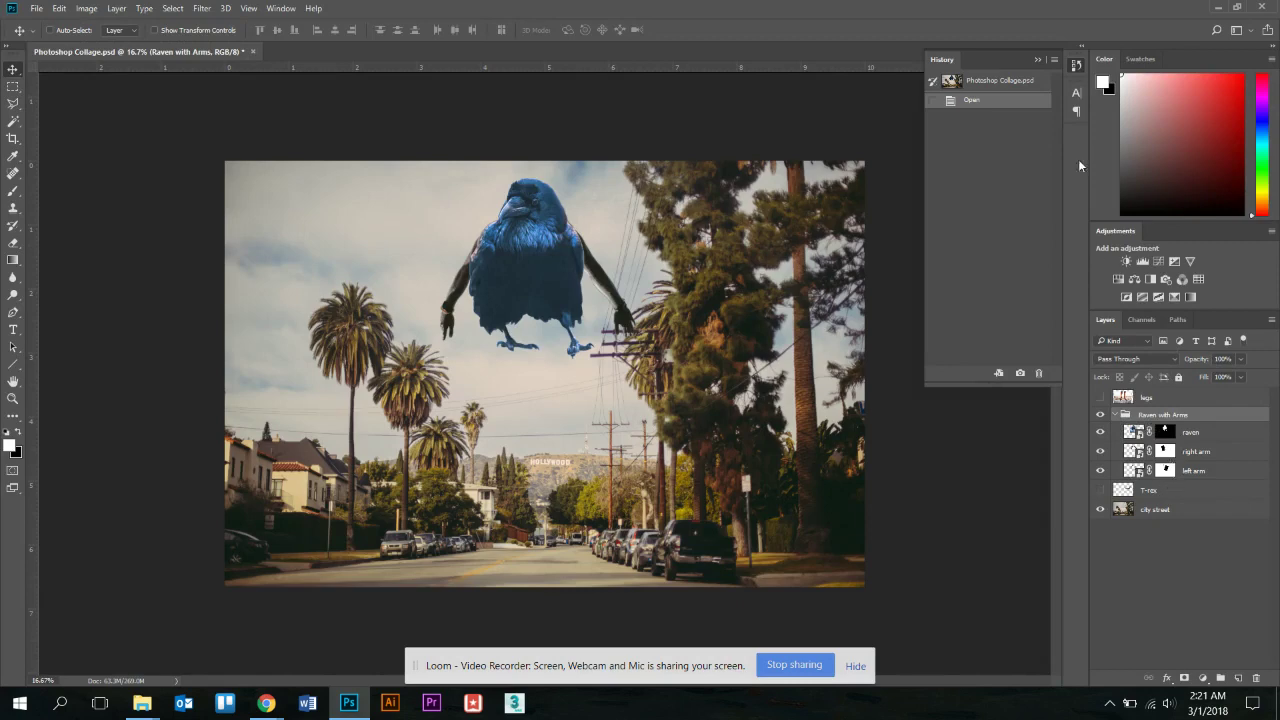
pyautogui.rightClick(537, 258)
pyautogui.click(578, 266)
pyautogui.moveTo(560, 212); pyautogui.dragTo(455, 263)
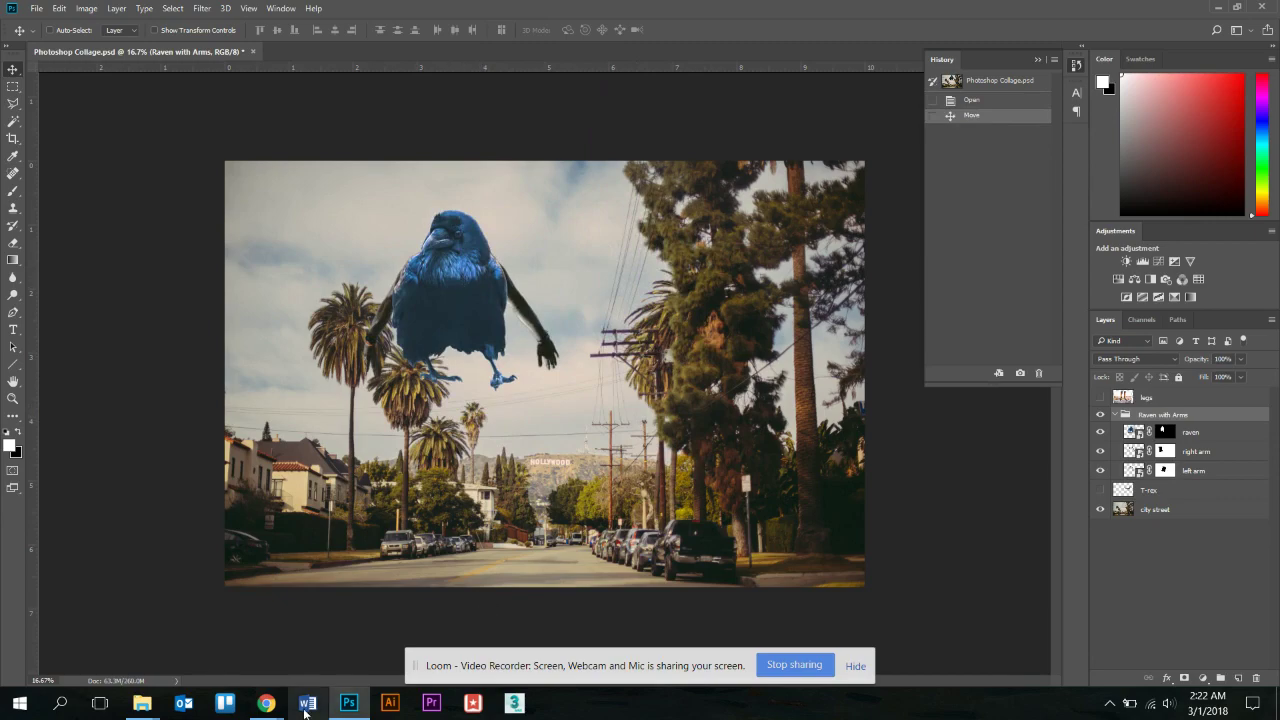